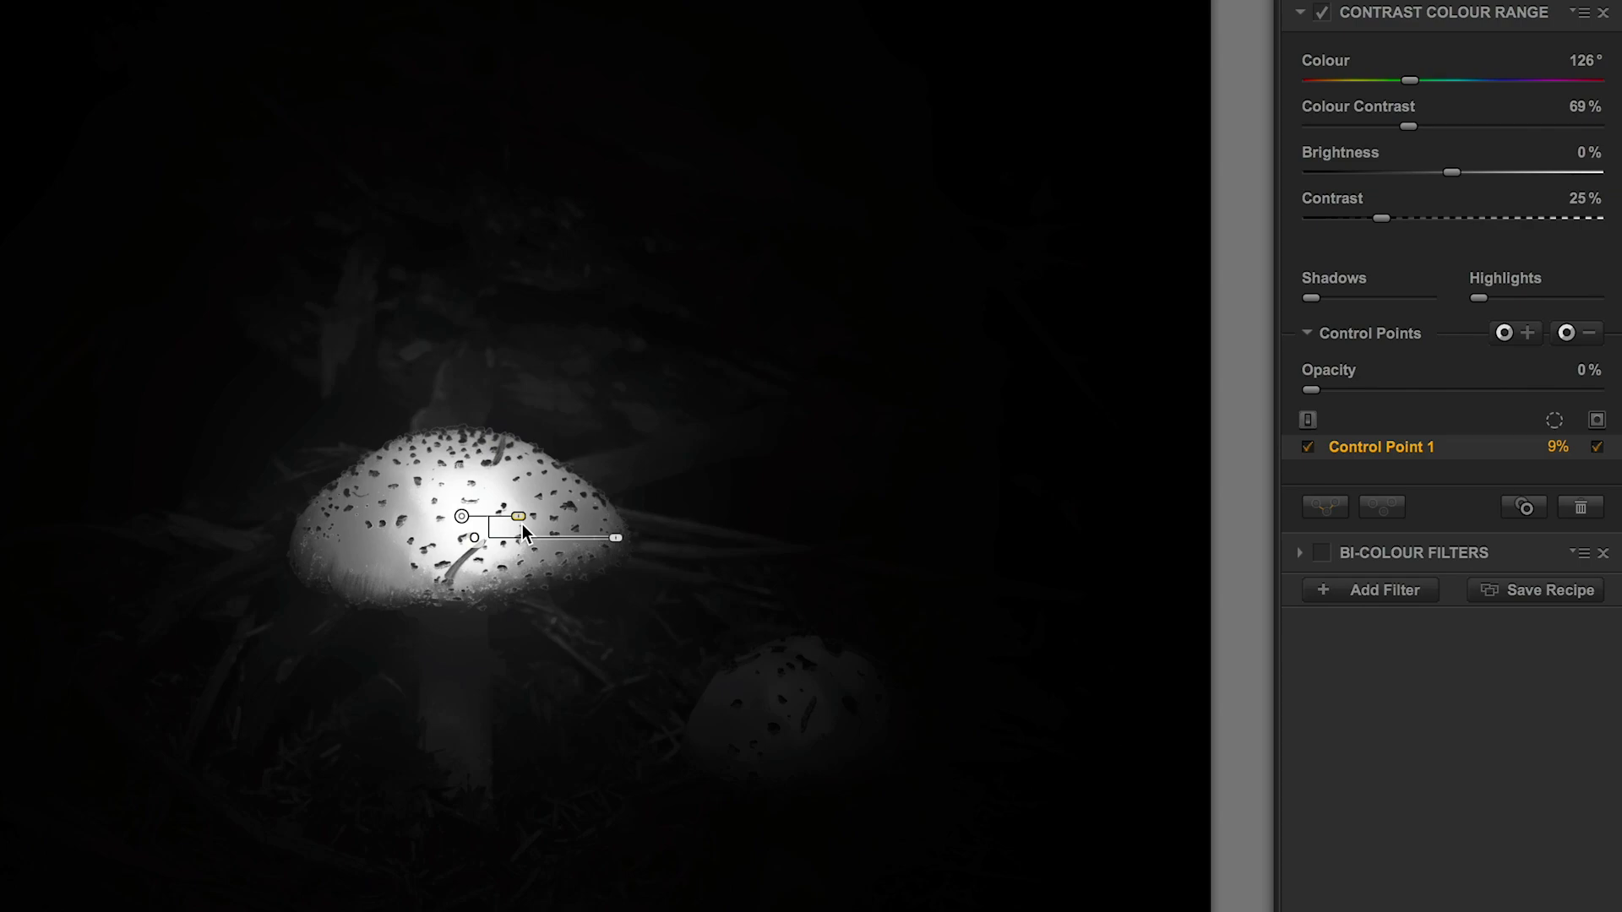
Position the control point on the large mushroom cap and set its size to 13%
{"action": "left_click_drag", "start_coordinate": [519, 517], "coordinate": [531, 527]}
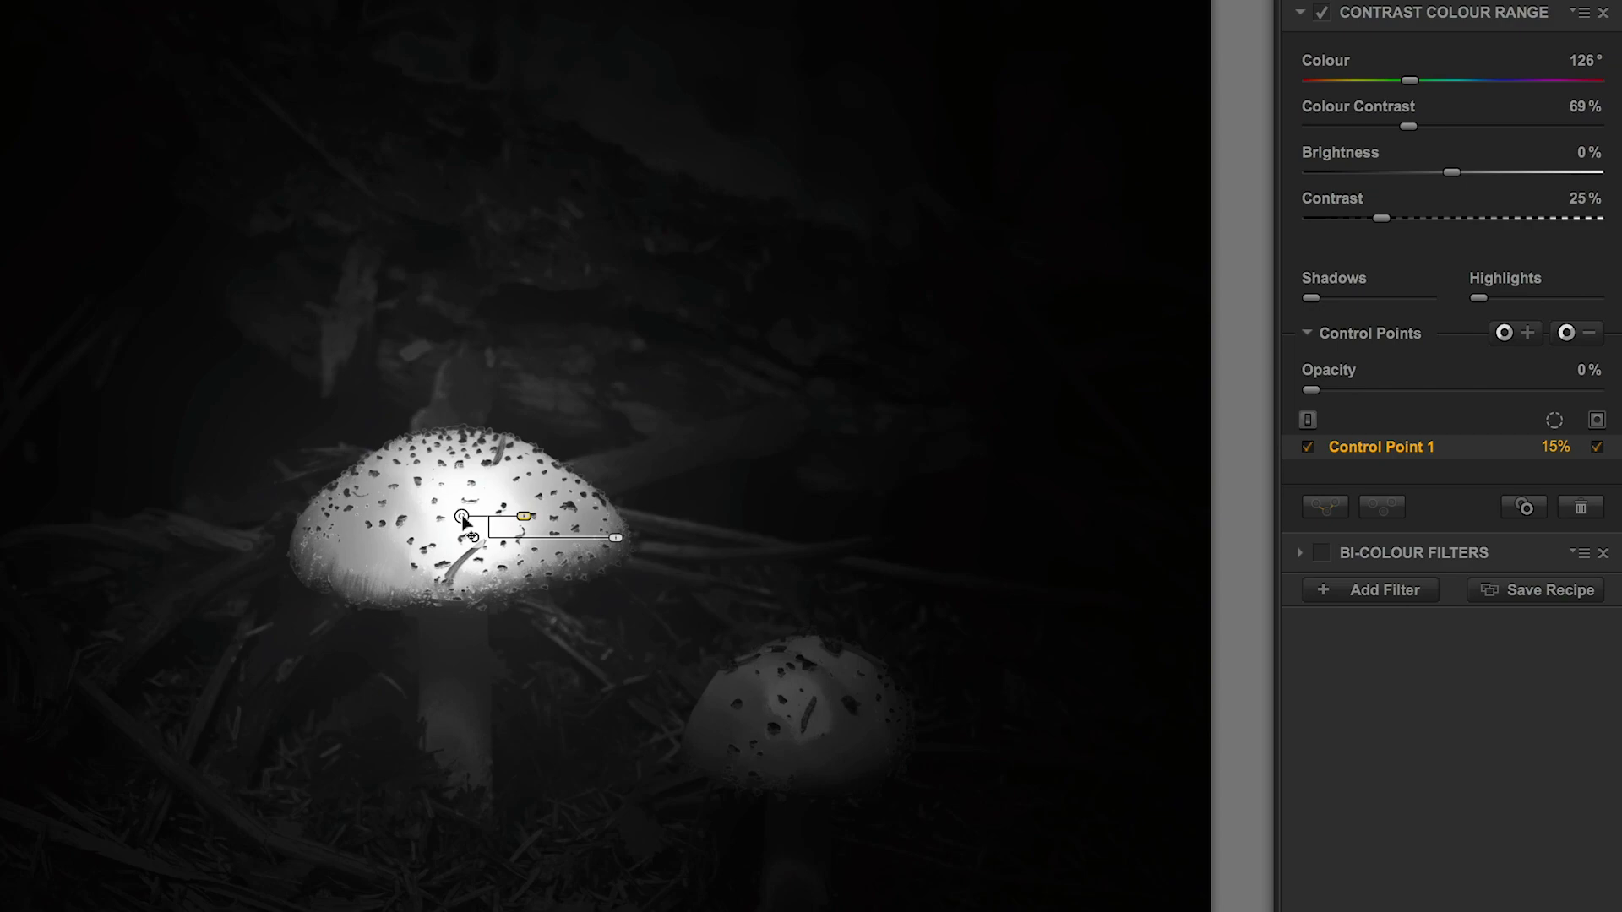
{"action": "mouse_move", "coordinate": [523, 516]}
{"action": "left_mouse_down"}
{"action": "mouse_move", "coordinate": [548, 516]}
{"action": "mouse_move", "coordinate": [509, 516]}
{"action": "mouse_move", "coordinate": [531, 516]}
{"action": "left_mouse_up"}
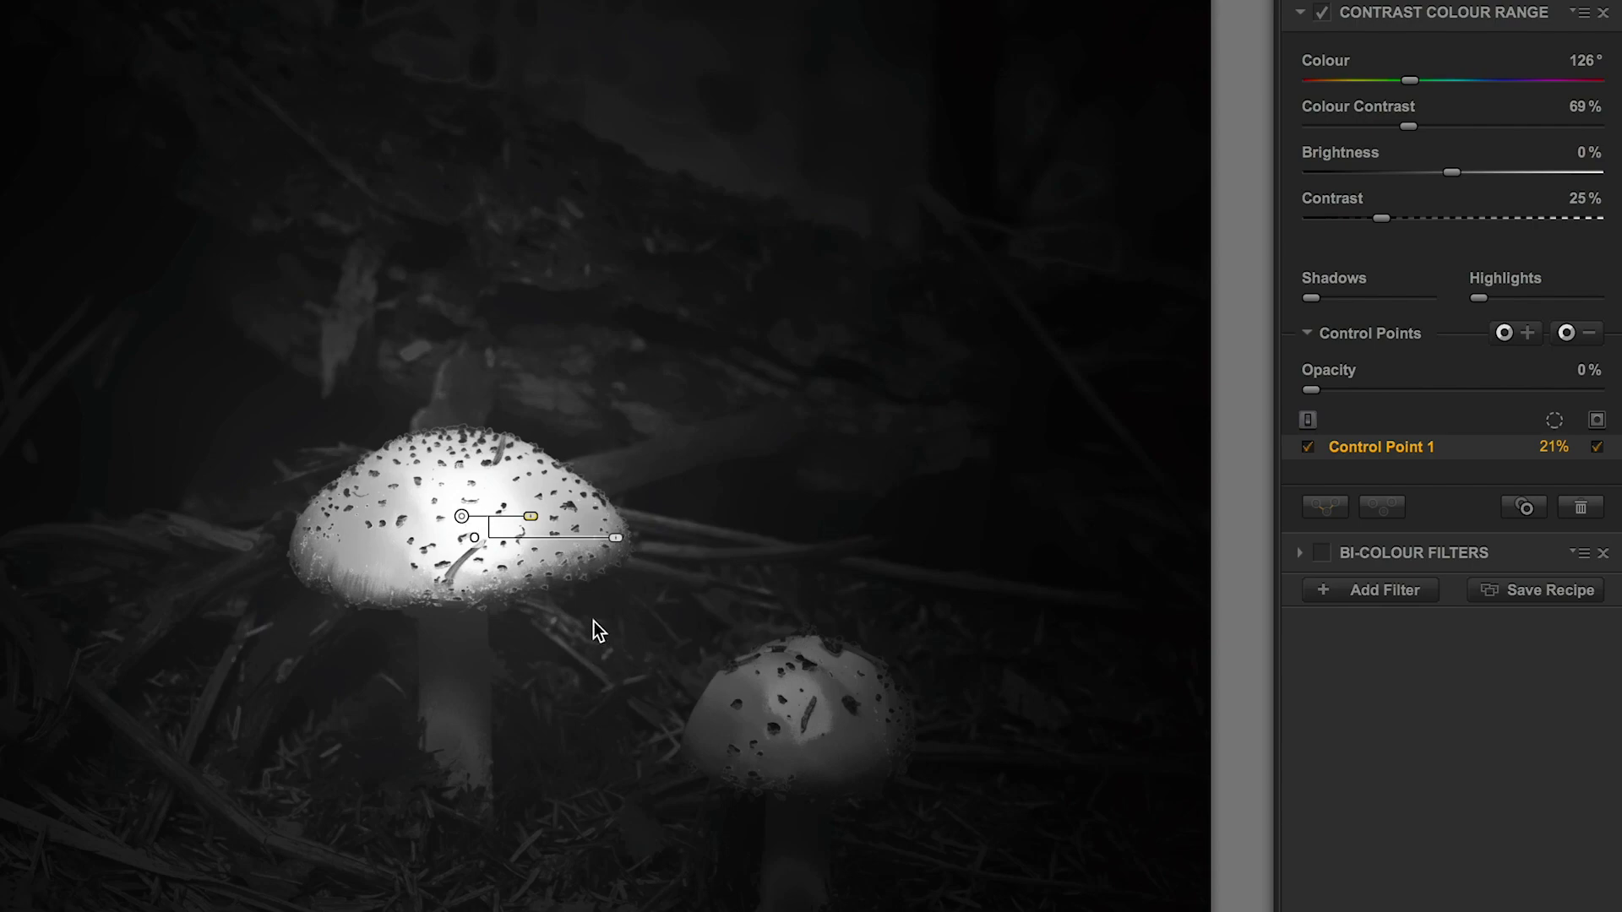
{"action": "left_click_drag", "start_coordinate": [531, 516], "coordinate": [526, 517]}
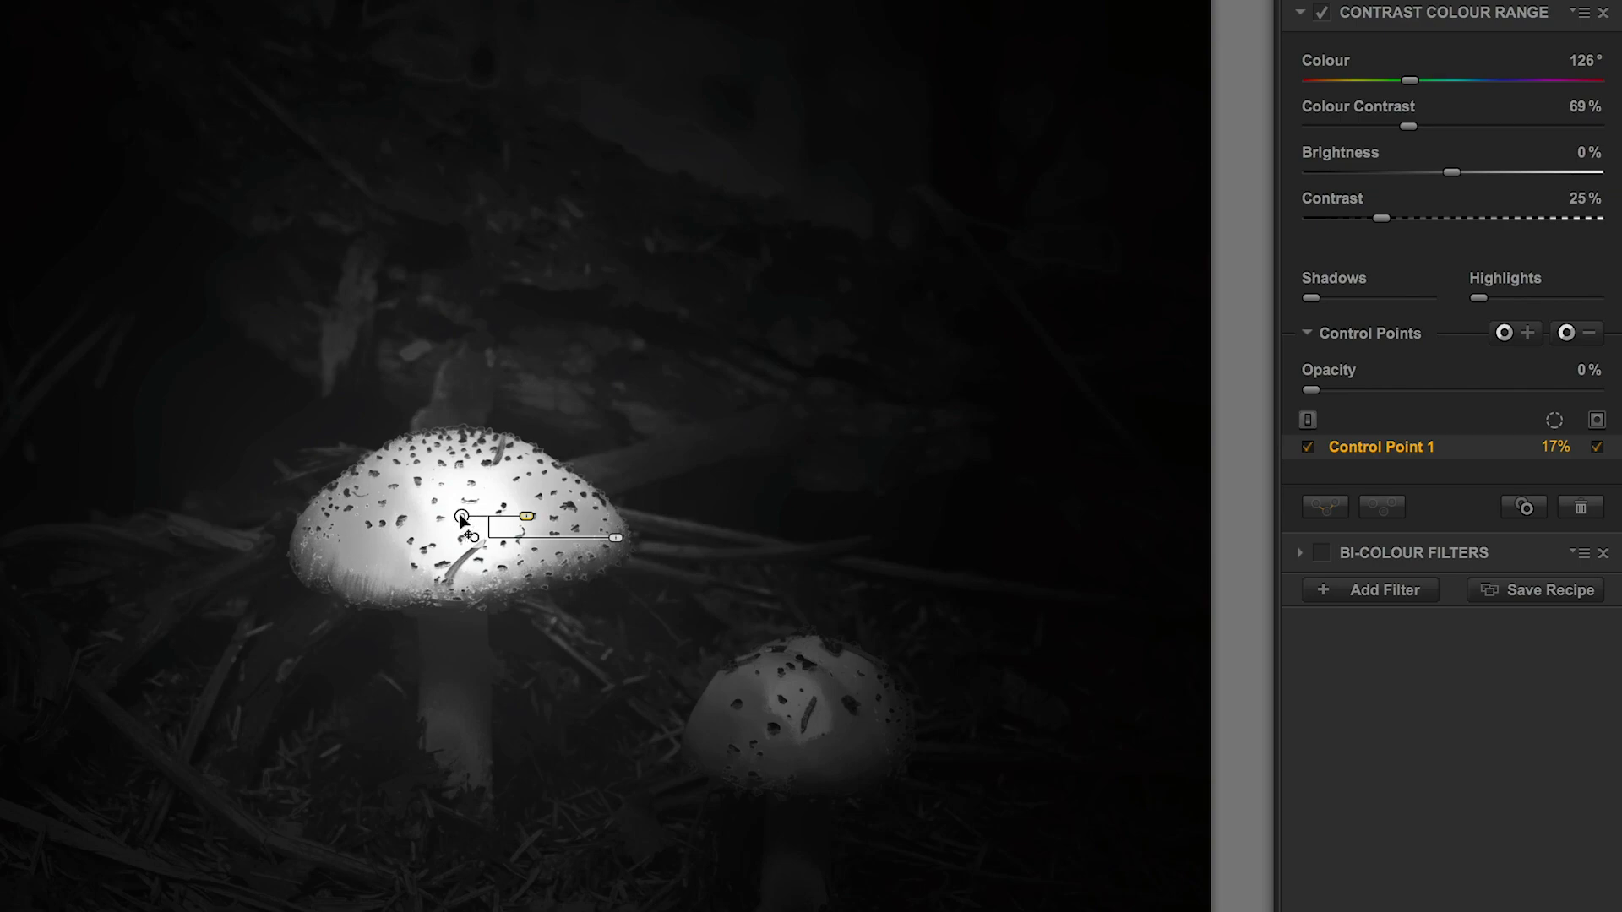
{"action": "left_click_drag", "start_coordinate": [463, 521], "coordinate": [615, 240]}
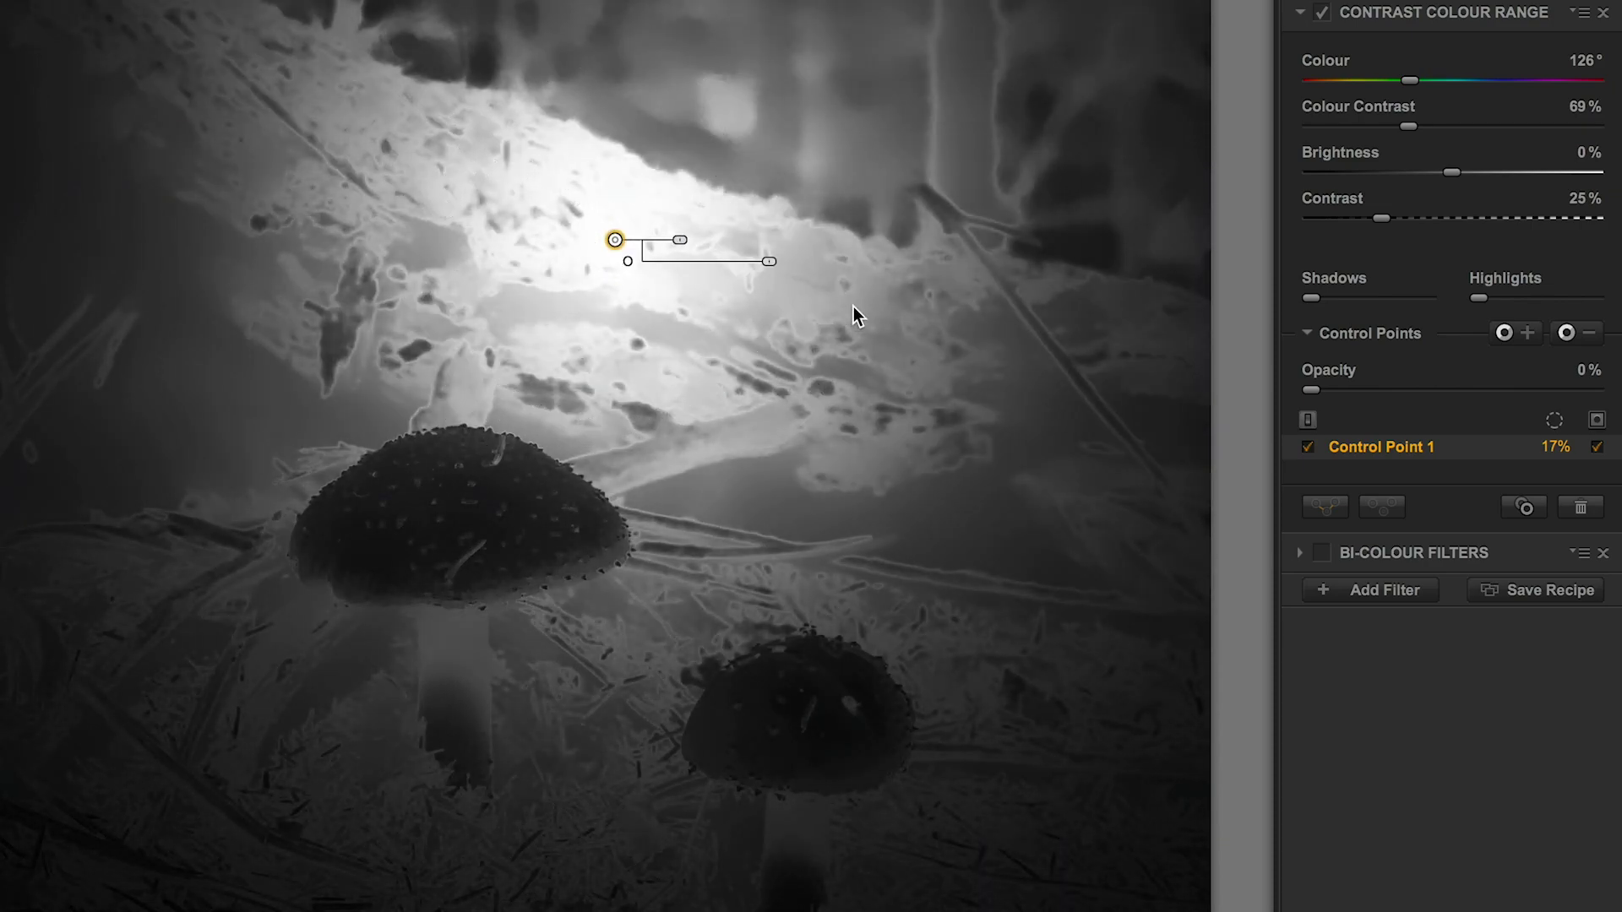
{"action": "left_click_drag", "start_coordinate": [684, 249], "coordinate": [457, 506]}
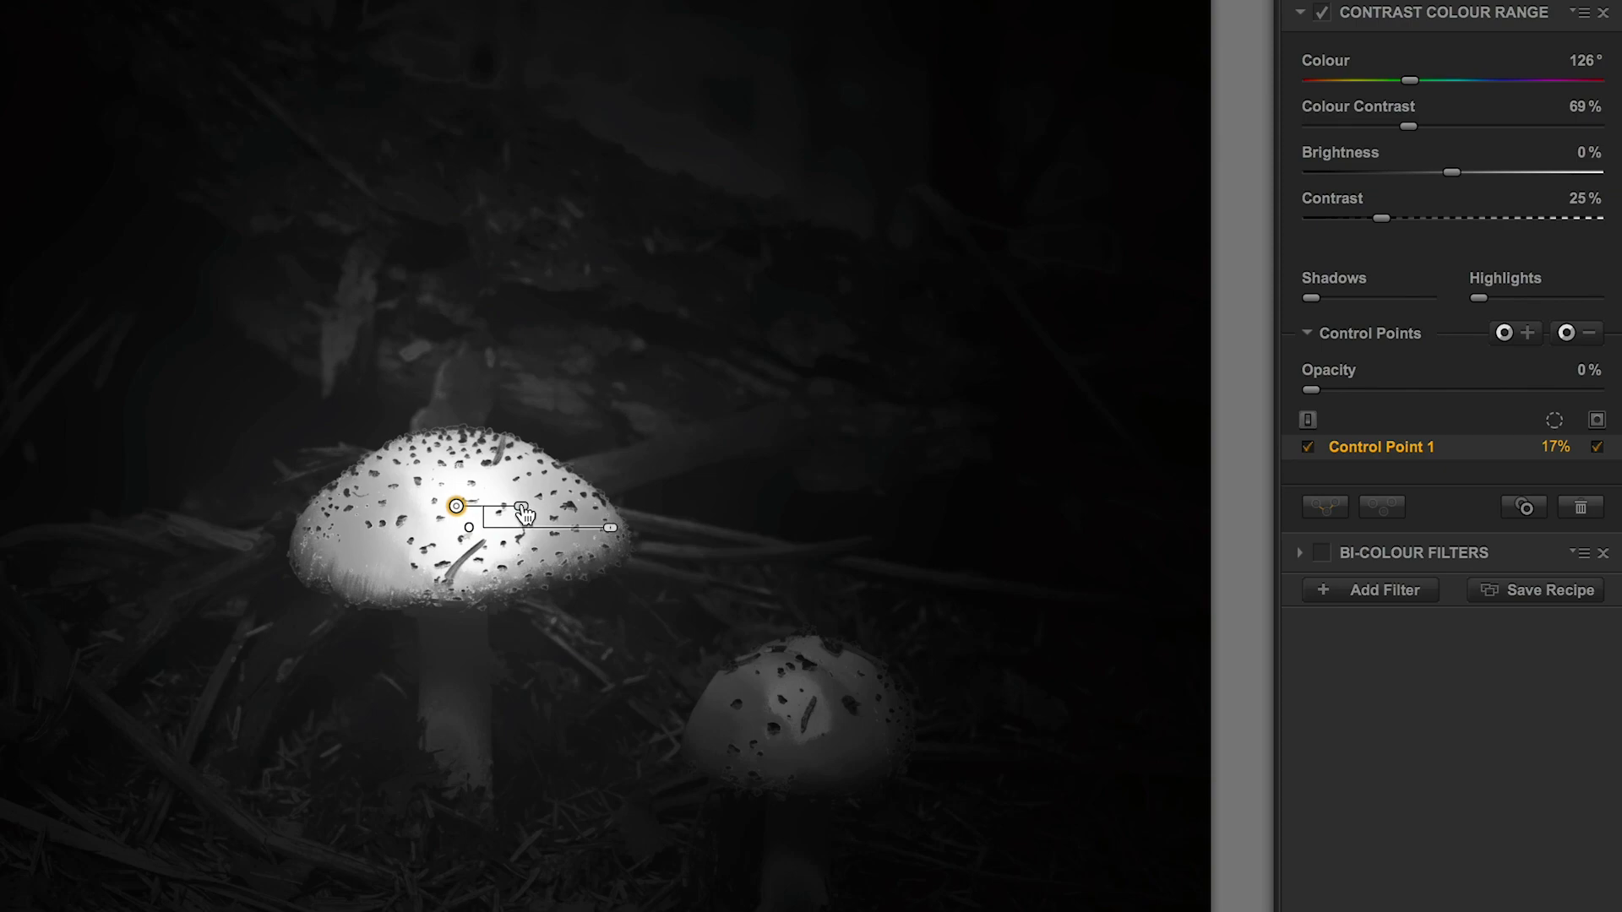
{"action": "left_click_drag", "start_coordinate": [521, 506], "coordinate": [523, 517]}
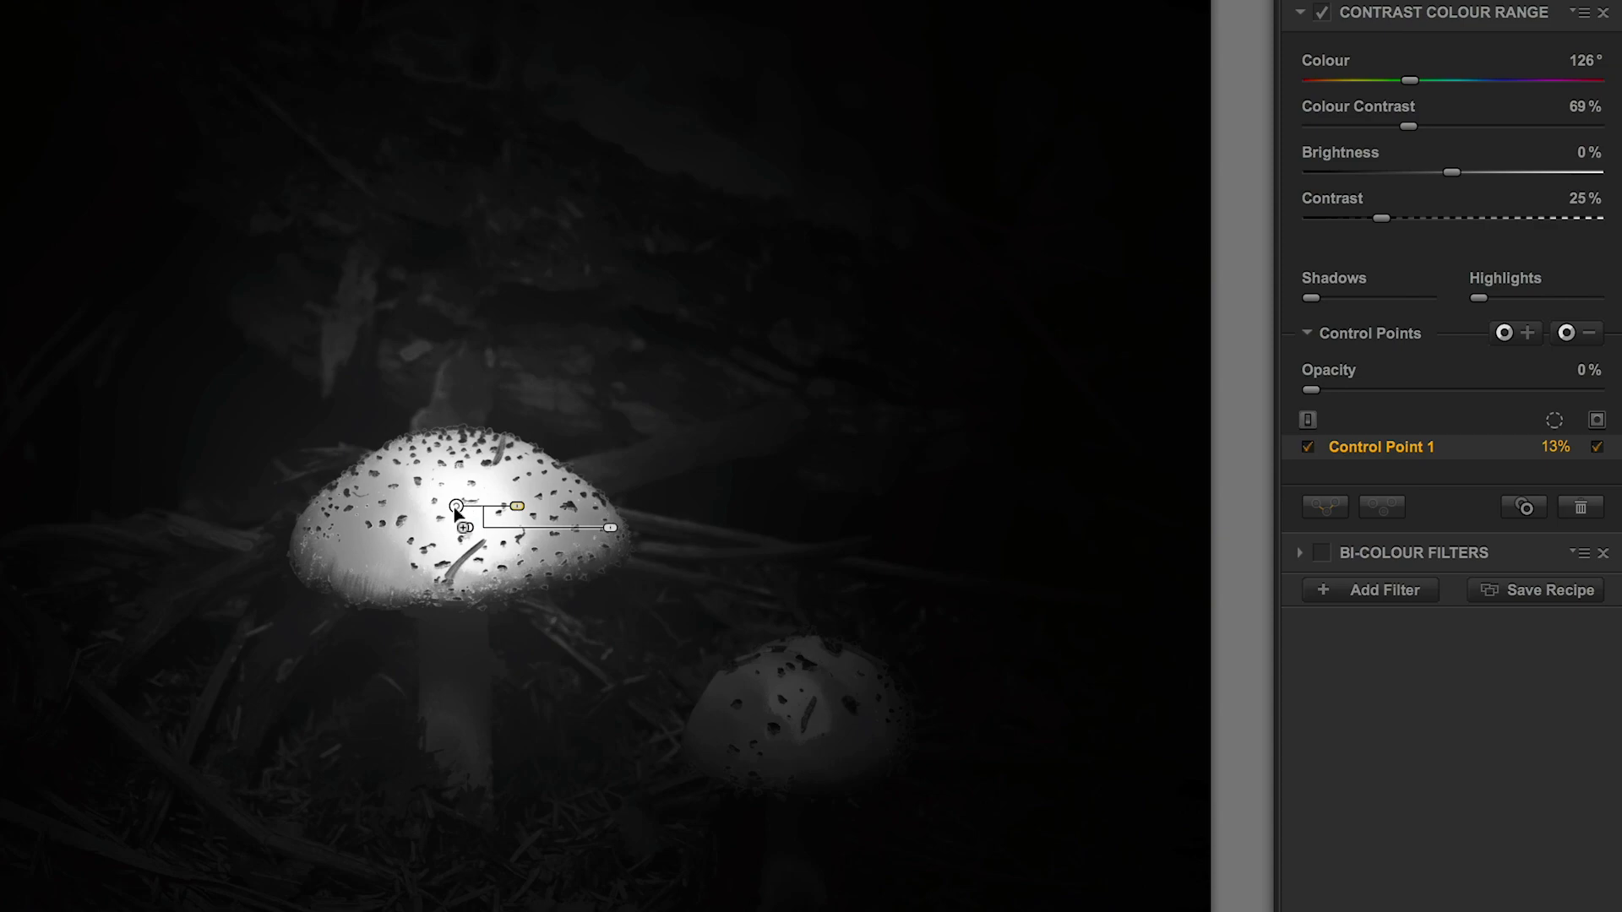
Duplicate the control point onto two spots of the small mushroom cap, sized 9% and 4%
{"action": "left_click_drag", "start_coordinate": [457, 508], "coordinate": [768, 718]}
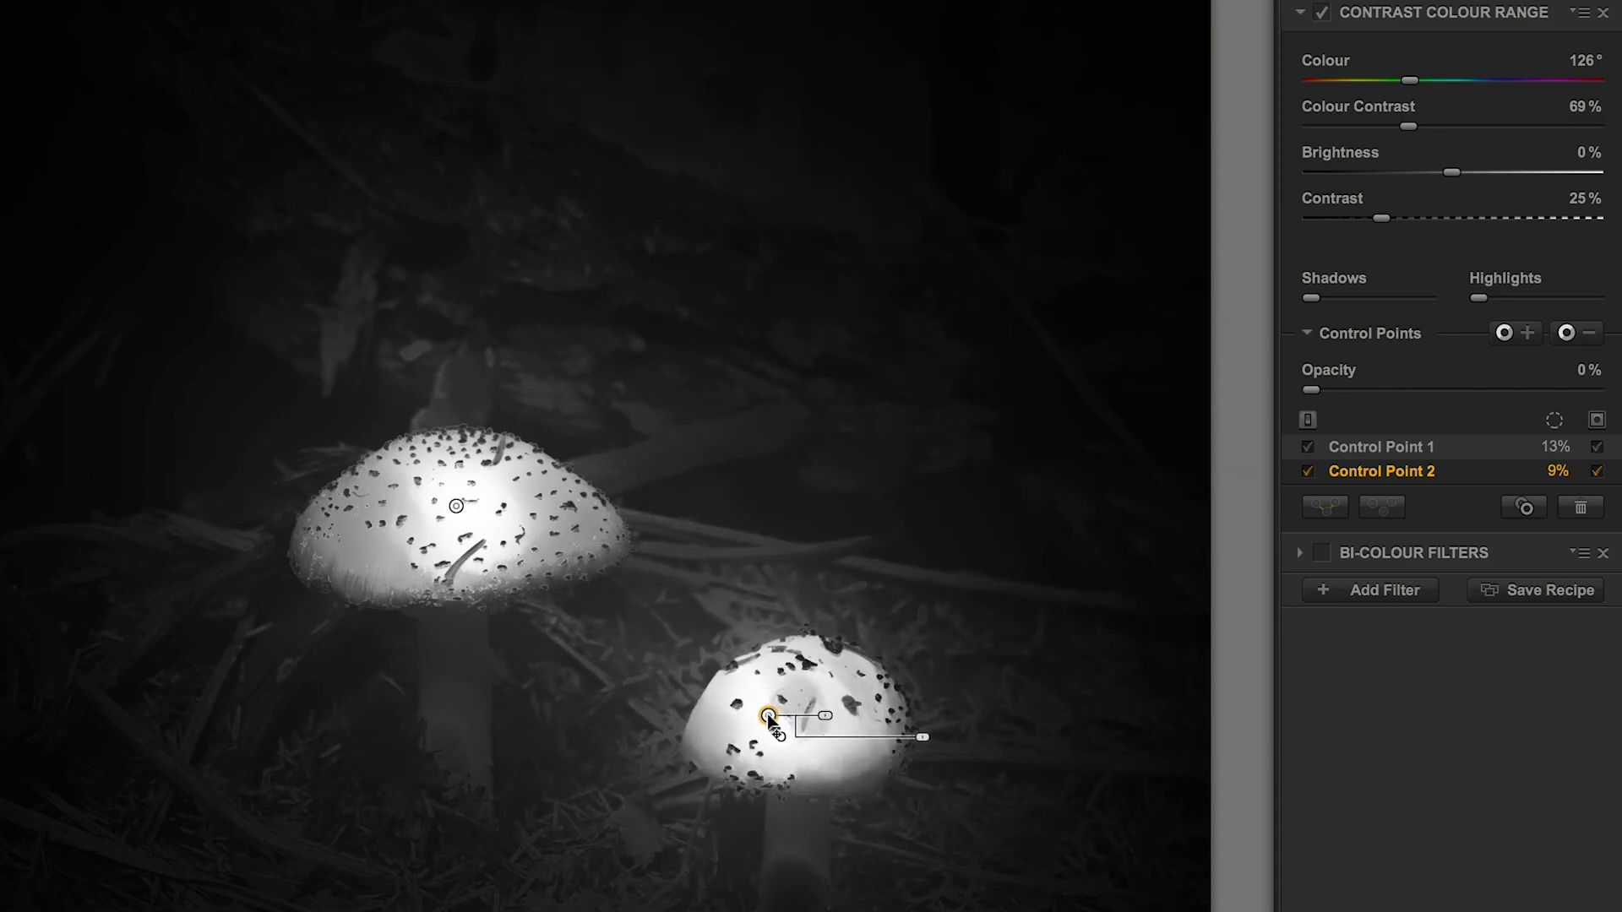
{"action": "left_click_drag", "start_coordinate": [768, 716], "coordinate": [765, 712]}
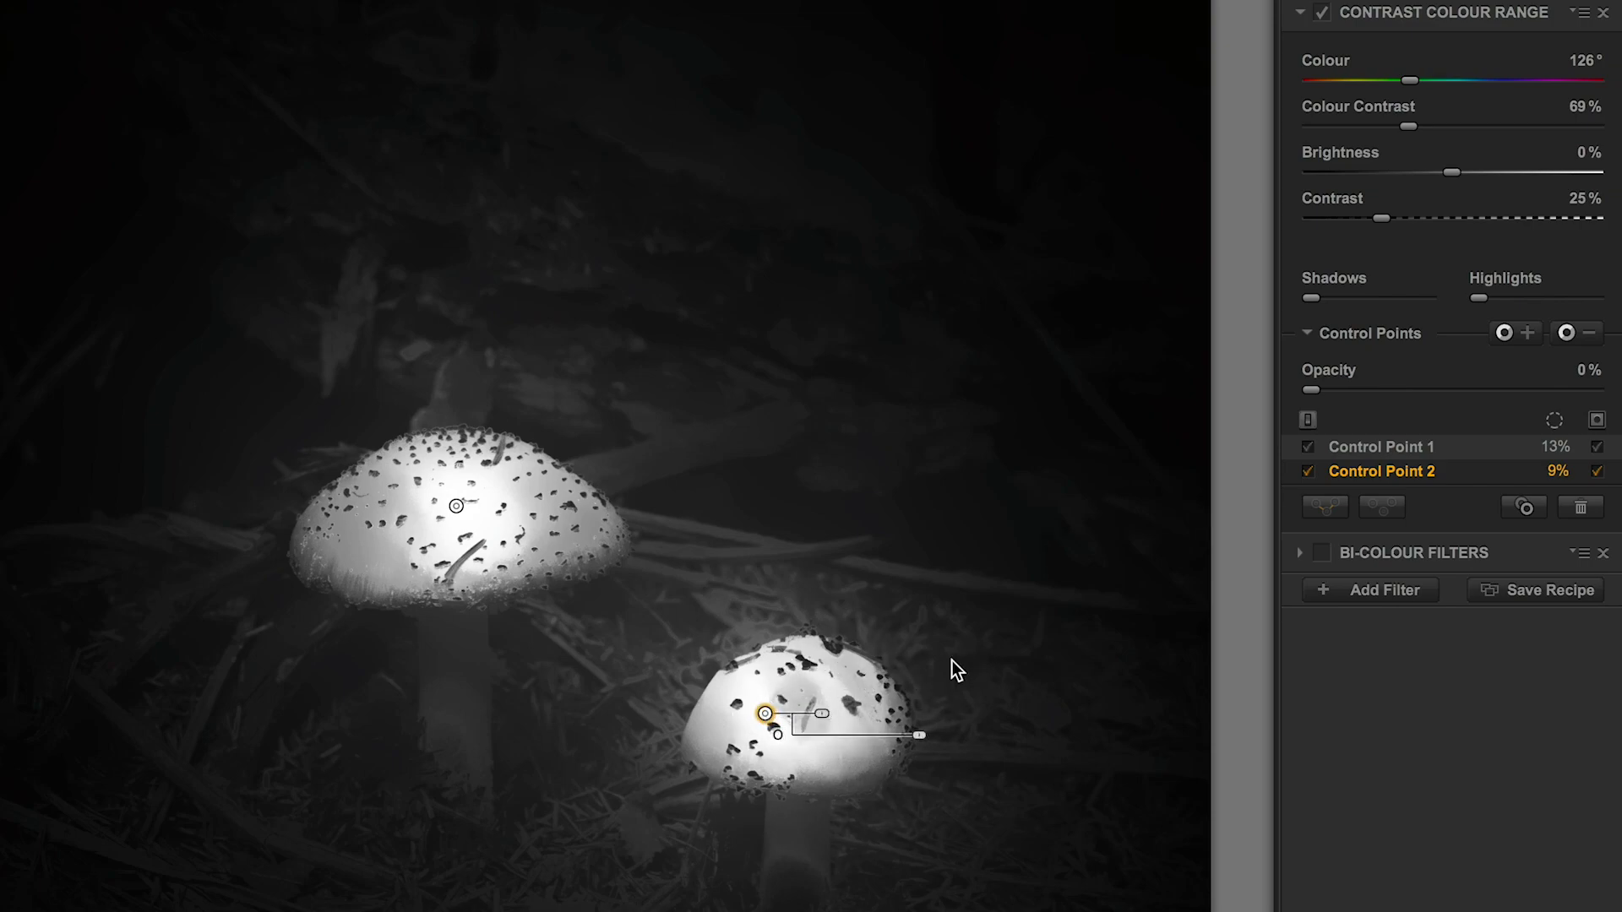
{"action": "left_click_drag", "start_coordinate": [765, 713], "coordinate": [876, 696]}
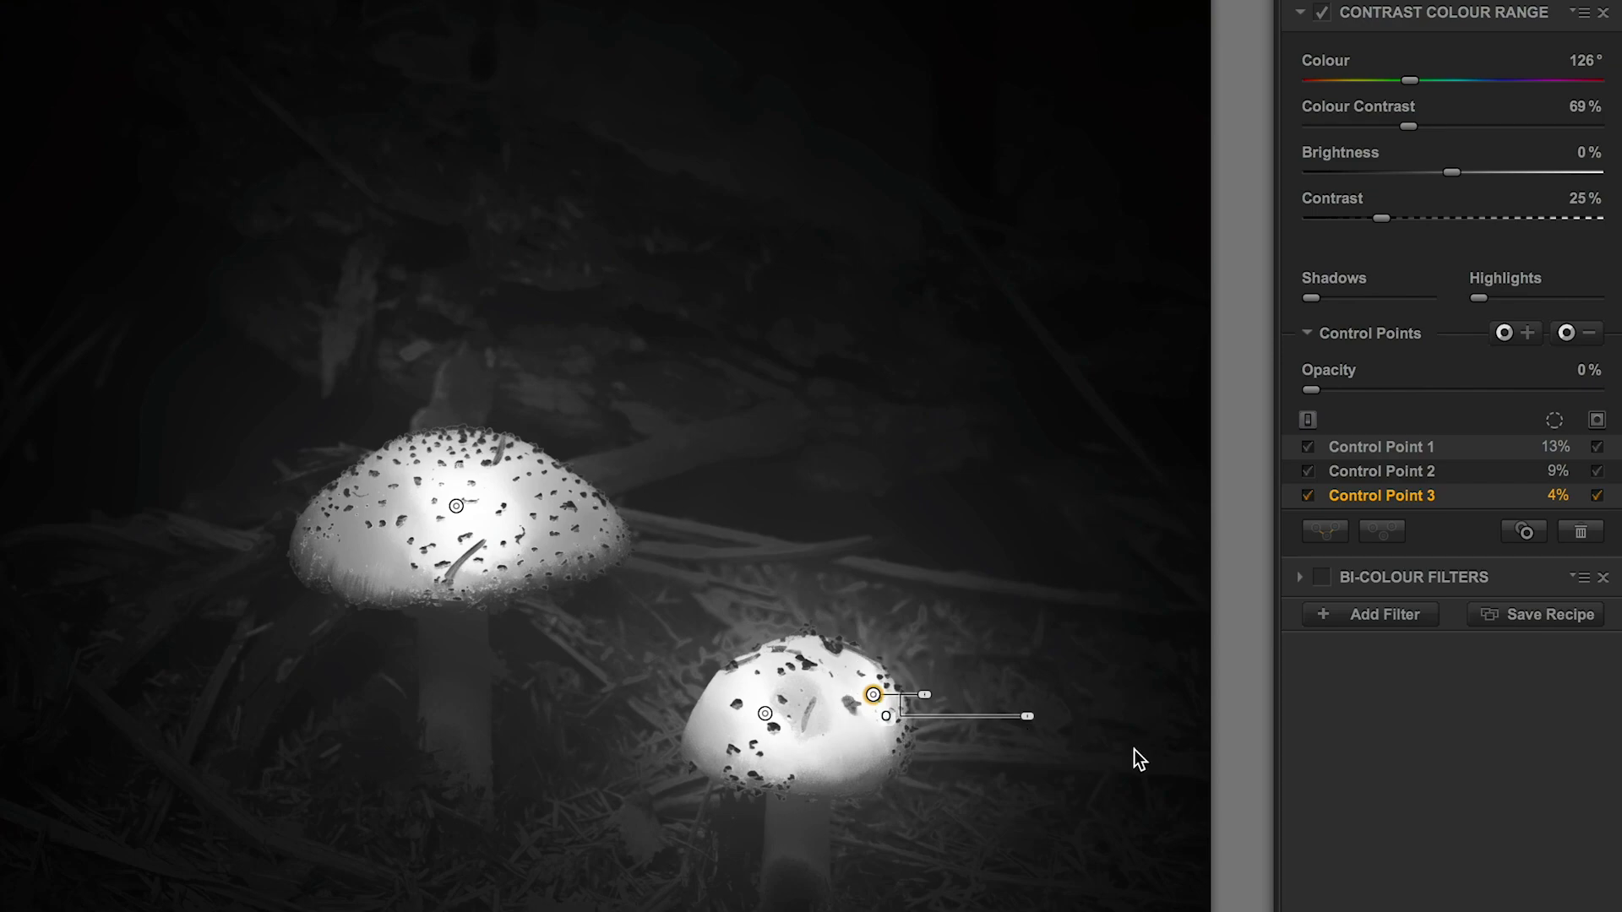
Select all three mushroom control points, set their shared size to 6% and group them
{"action": "left_click", "coordinate": [764, 713], "text": "shift"}
{"action": "left_click", "coordinate": [456, 507], "text": "shift"}
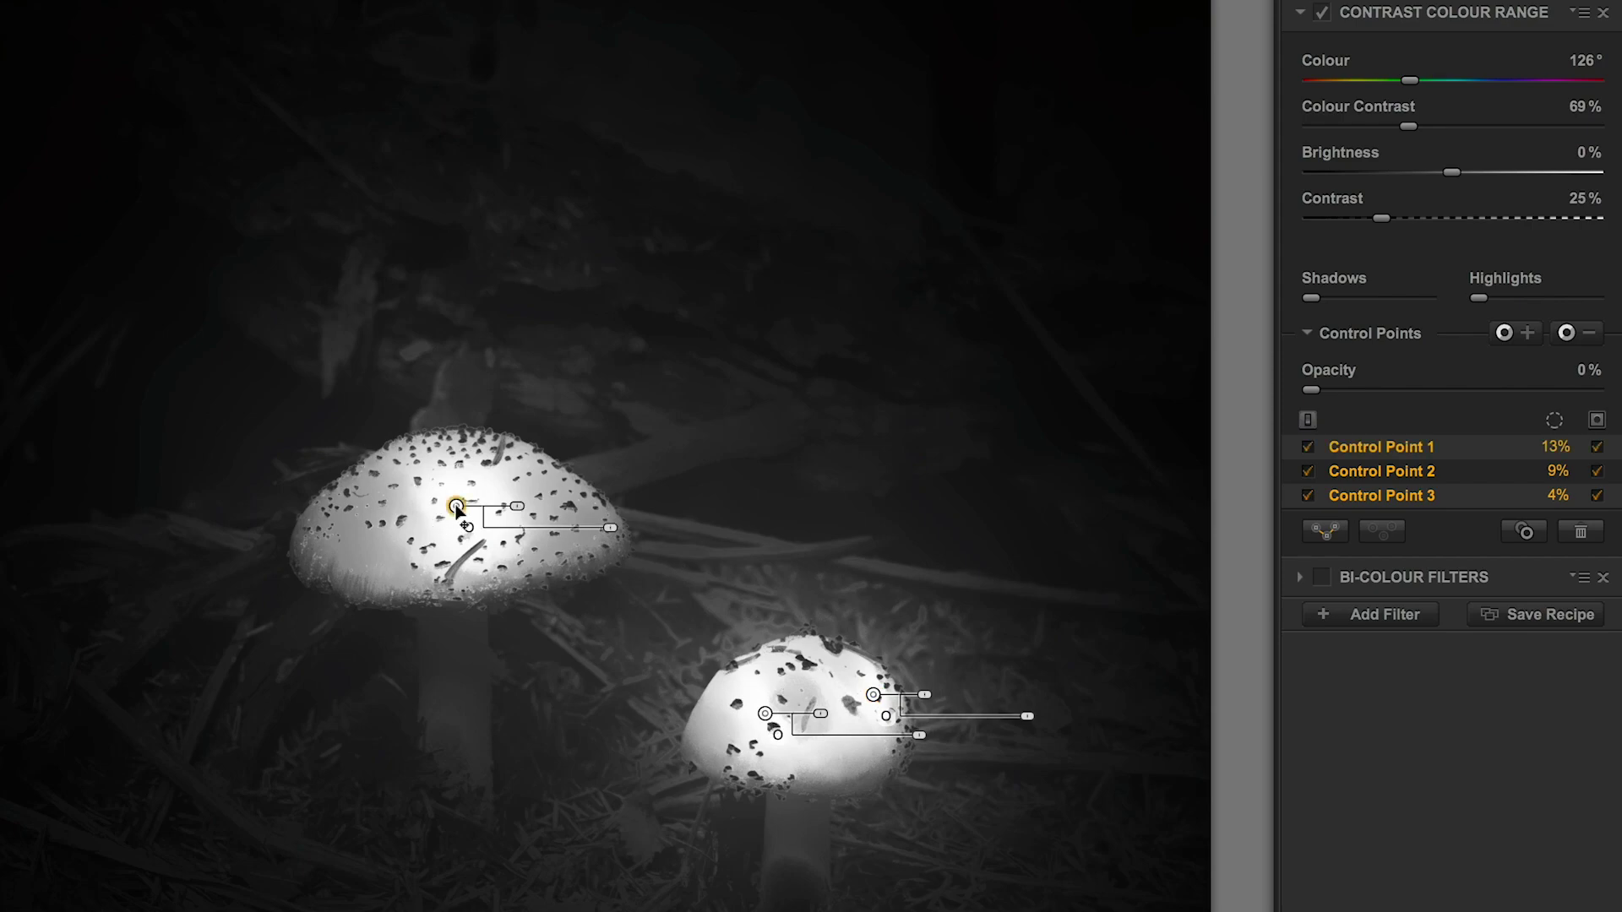
{"action": "mouse_move", "coordinate": [526, 515]}
{"action": "left_mouse_down"}
{"action": "mouse_move", "coordinate": [535, 526]}
{"action": "mouse_move", "coordinate": [514, 534]}
{"action": "left_mouse_up"}
{"action": "left_click_drag", "start_coordinate": [612, 537], "coordinate": [623, 583]}
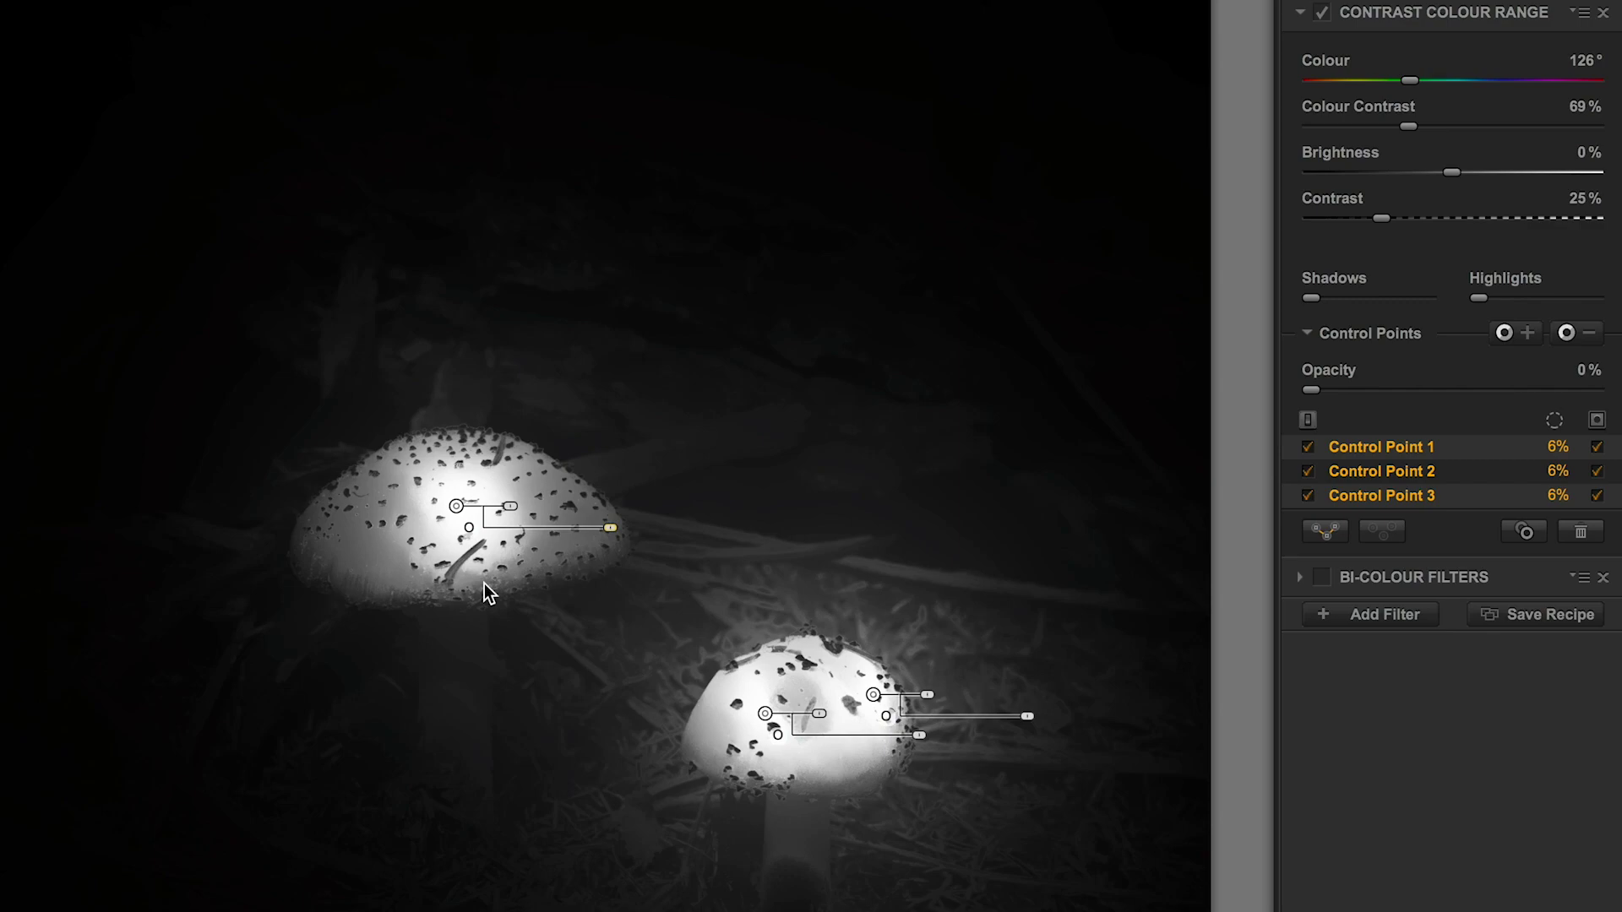
{"action": "left_click", "coordinate": [1325, 532]}
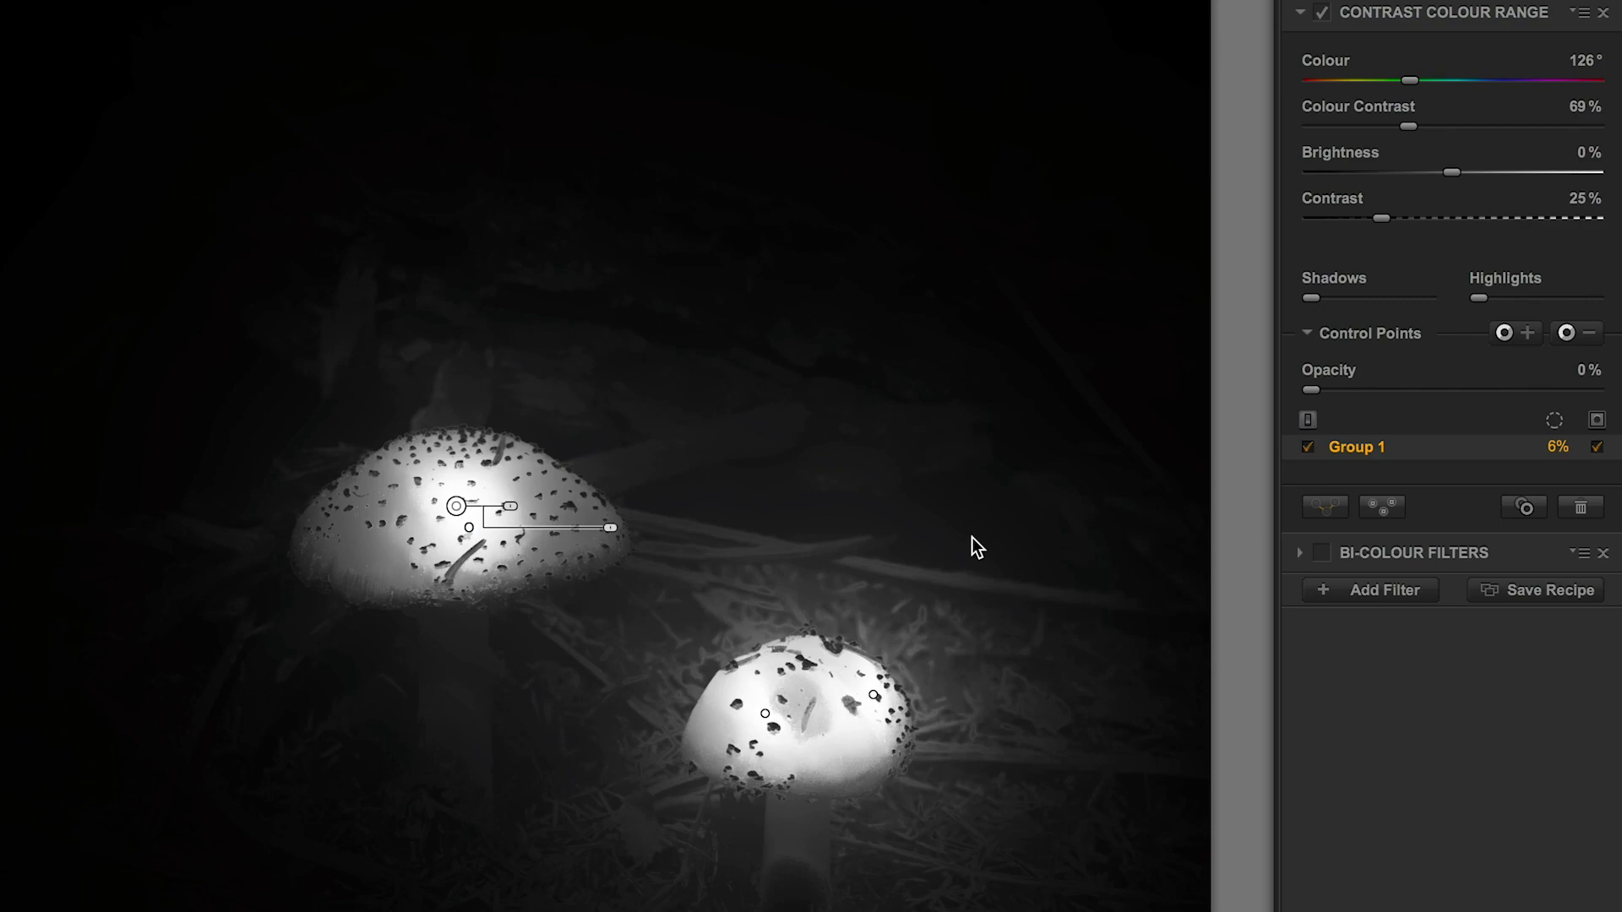
Hide the group's mask and switch the Contrast Colour Range effect off and on to compare the image
{"action": "left_click", "coordinate": [1598, 448]}
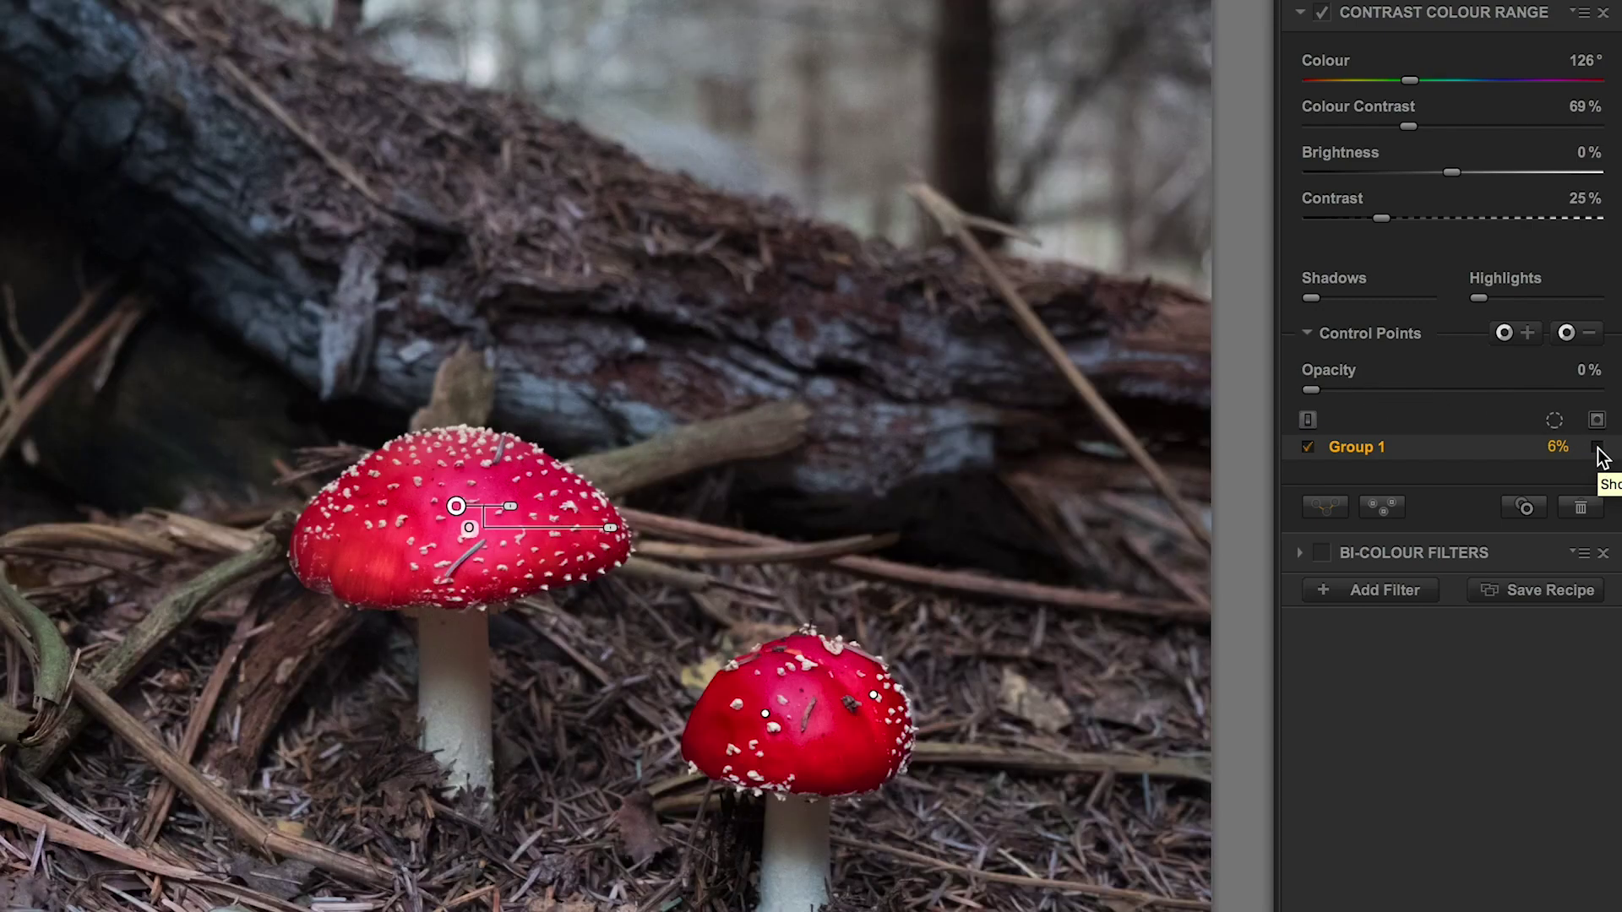
{"action": "left_click", "coordinate": [1322, 14]}
{"action": "left_click", "coordinate": [1322, 13]}
{"action": "left_click", "coordinate": [1321, 14]}
{"action": "left_click", "coordinate": [1322, 13]}
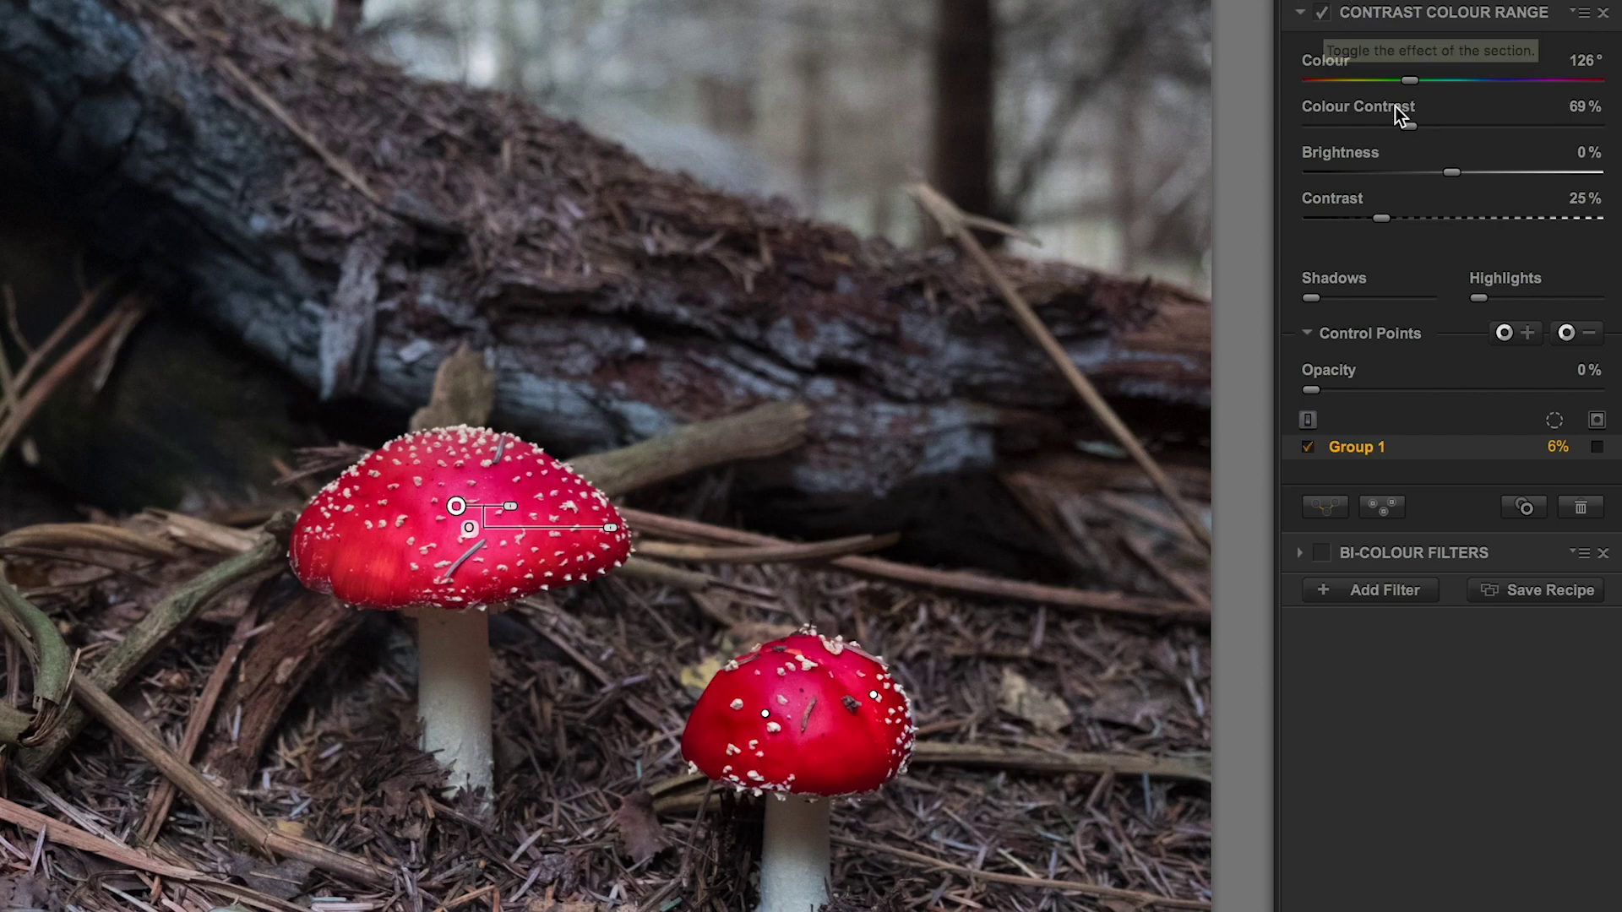
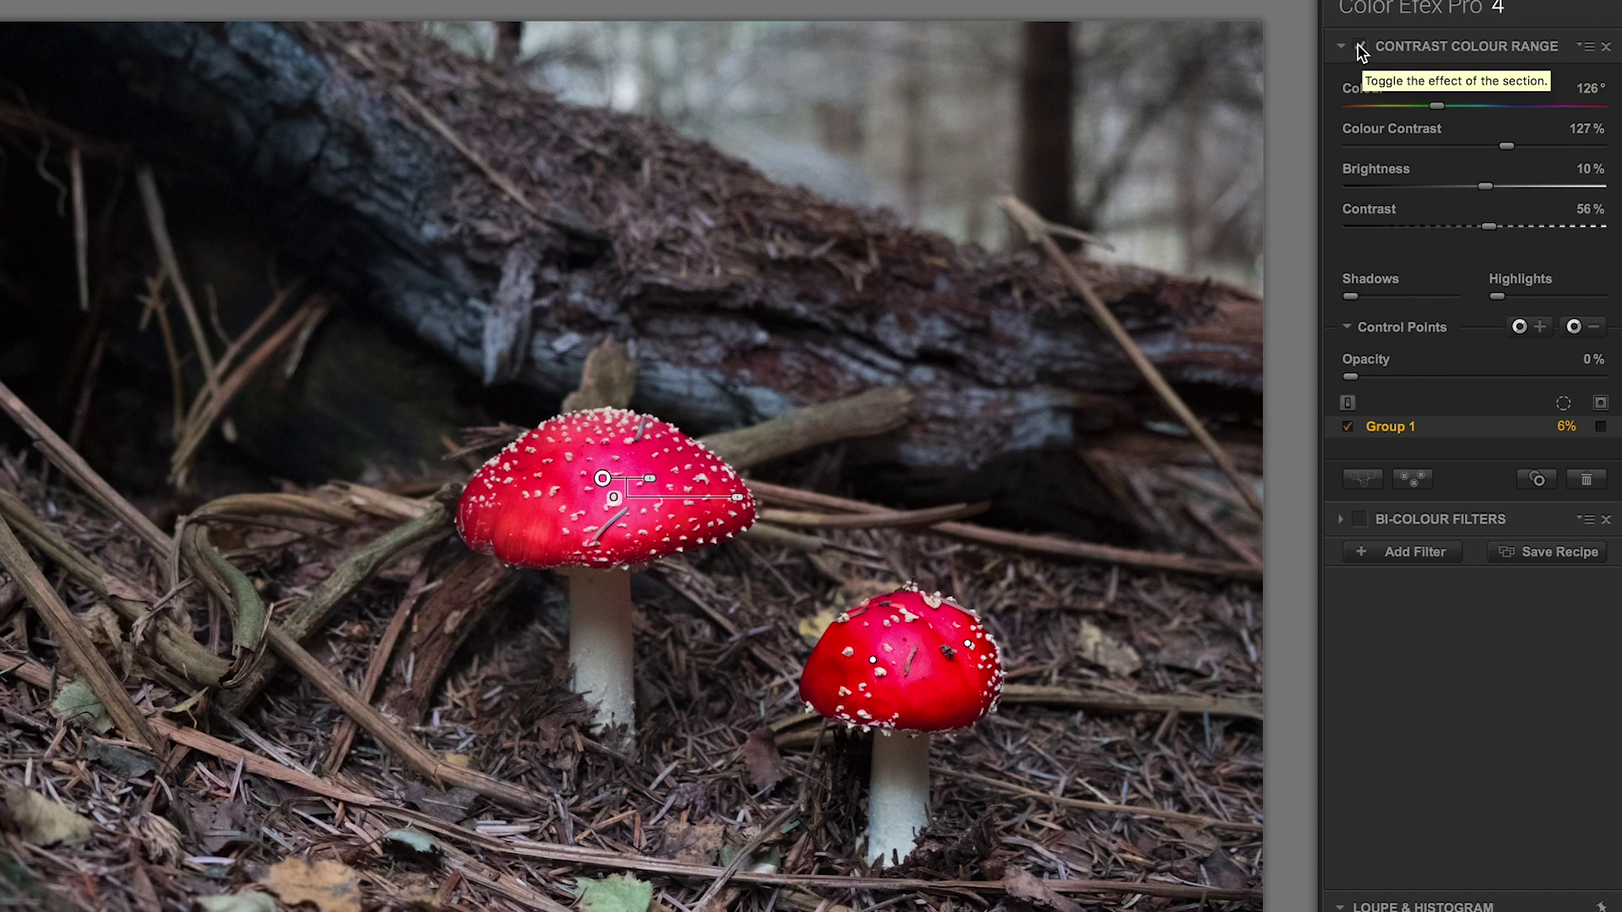
Enable the Bi-Colour Filters, place a negative control point in the dark hollow under the log, and expand the control point list
{"action": "left_click", "coordinate": [1360, 520]}
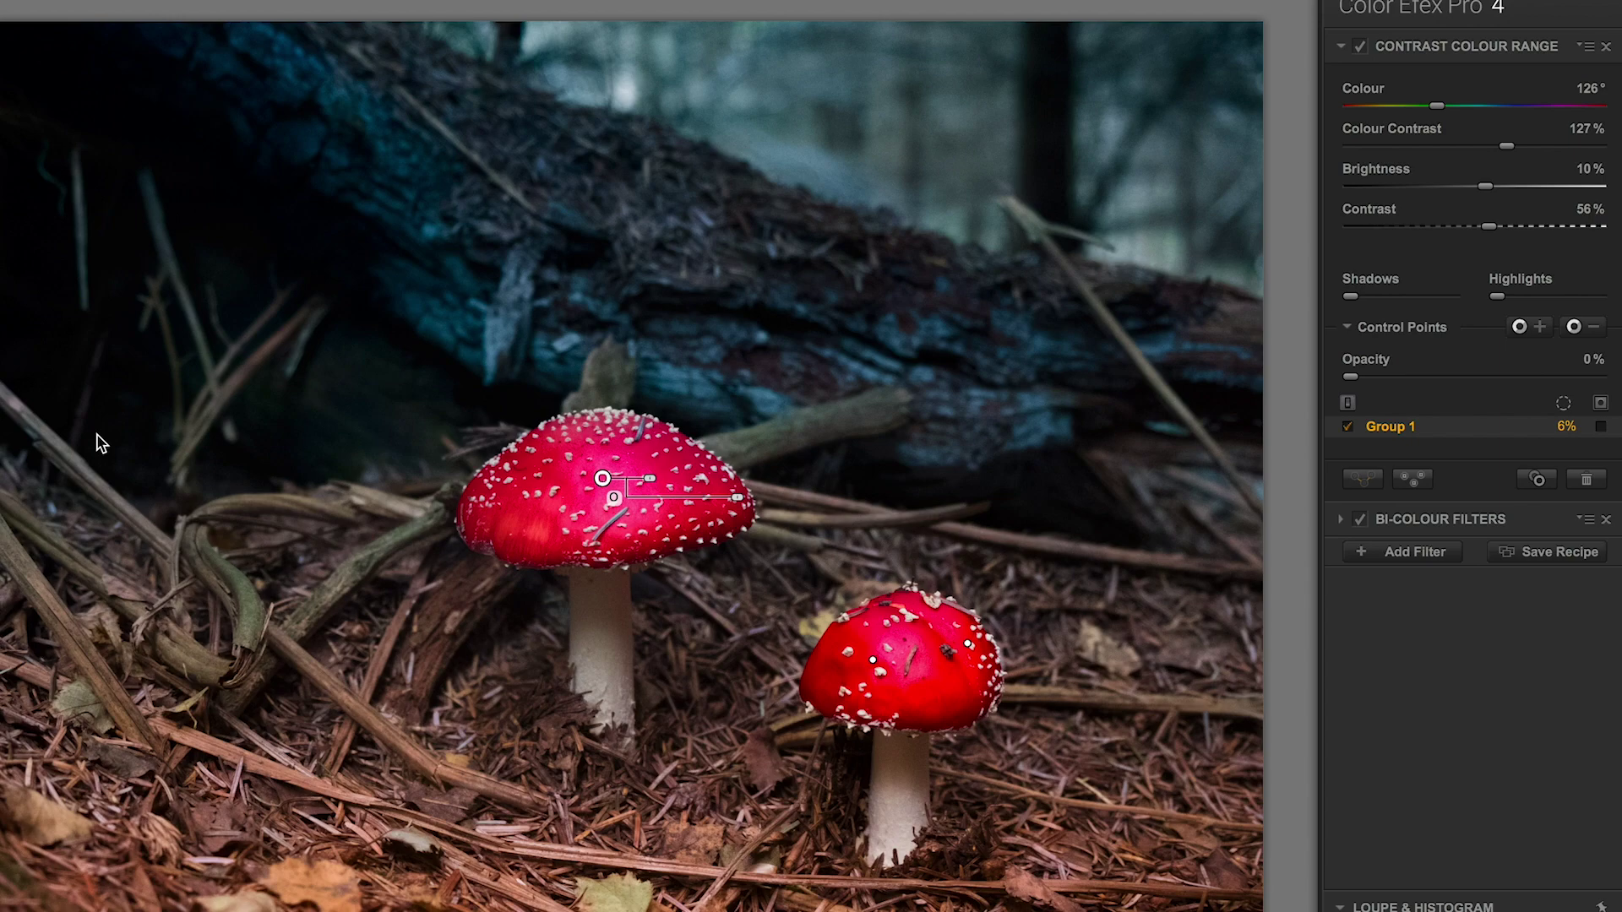
{"action": "left_click", "coordinate": [1341, 520]}
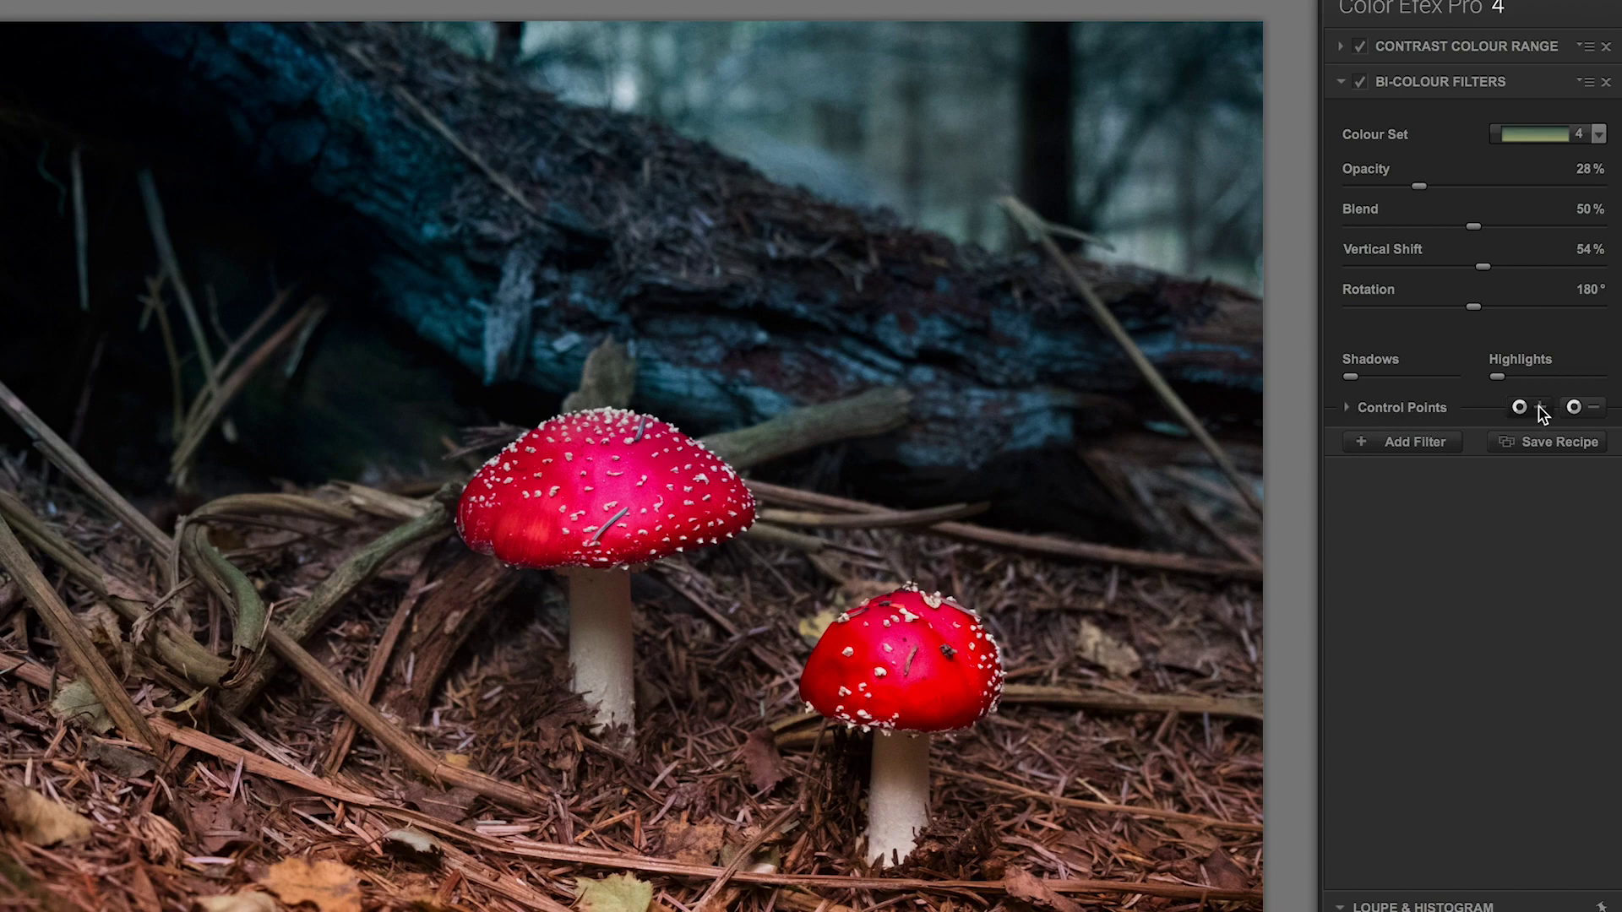
{"action": "left_click", "coordinate": [1591, 408]}
{"action": "left_click", "coordinate": [69, 282]}
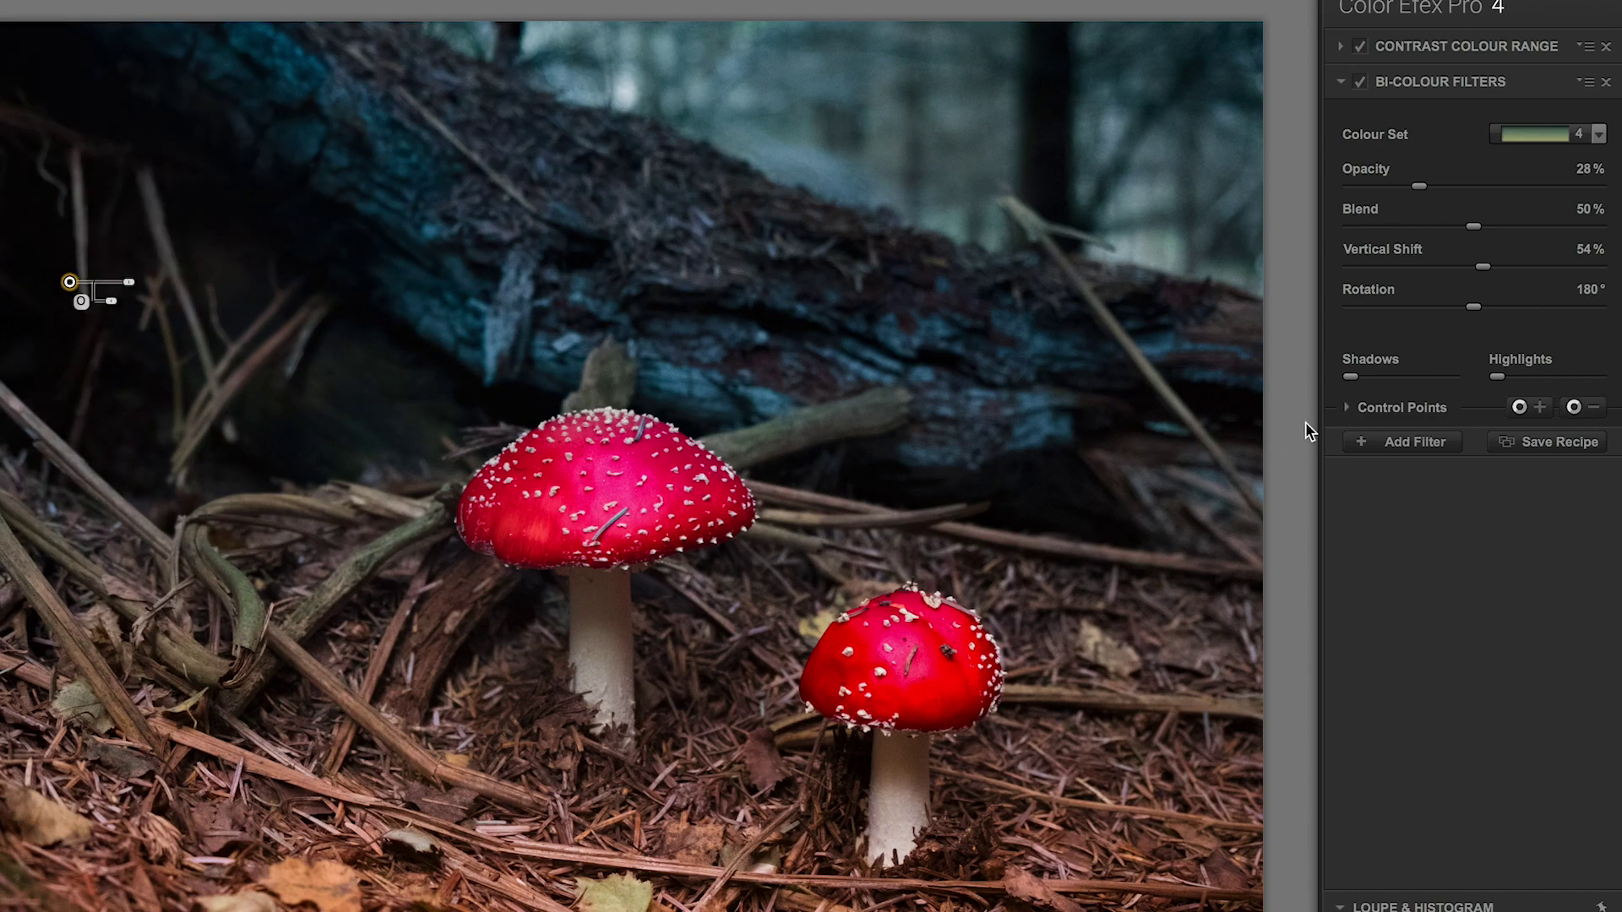
{"action": "left_click", "coordinate": [1347, 407]}
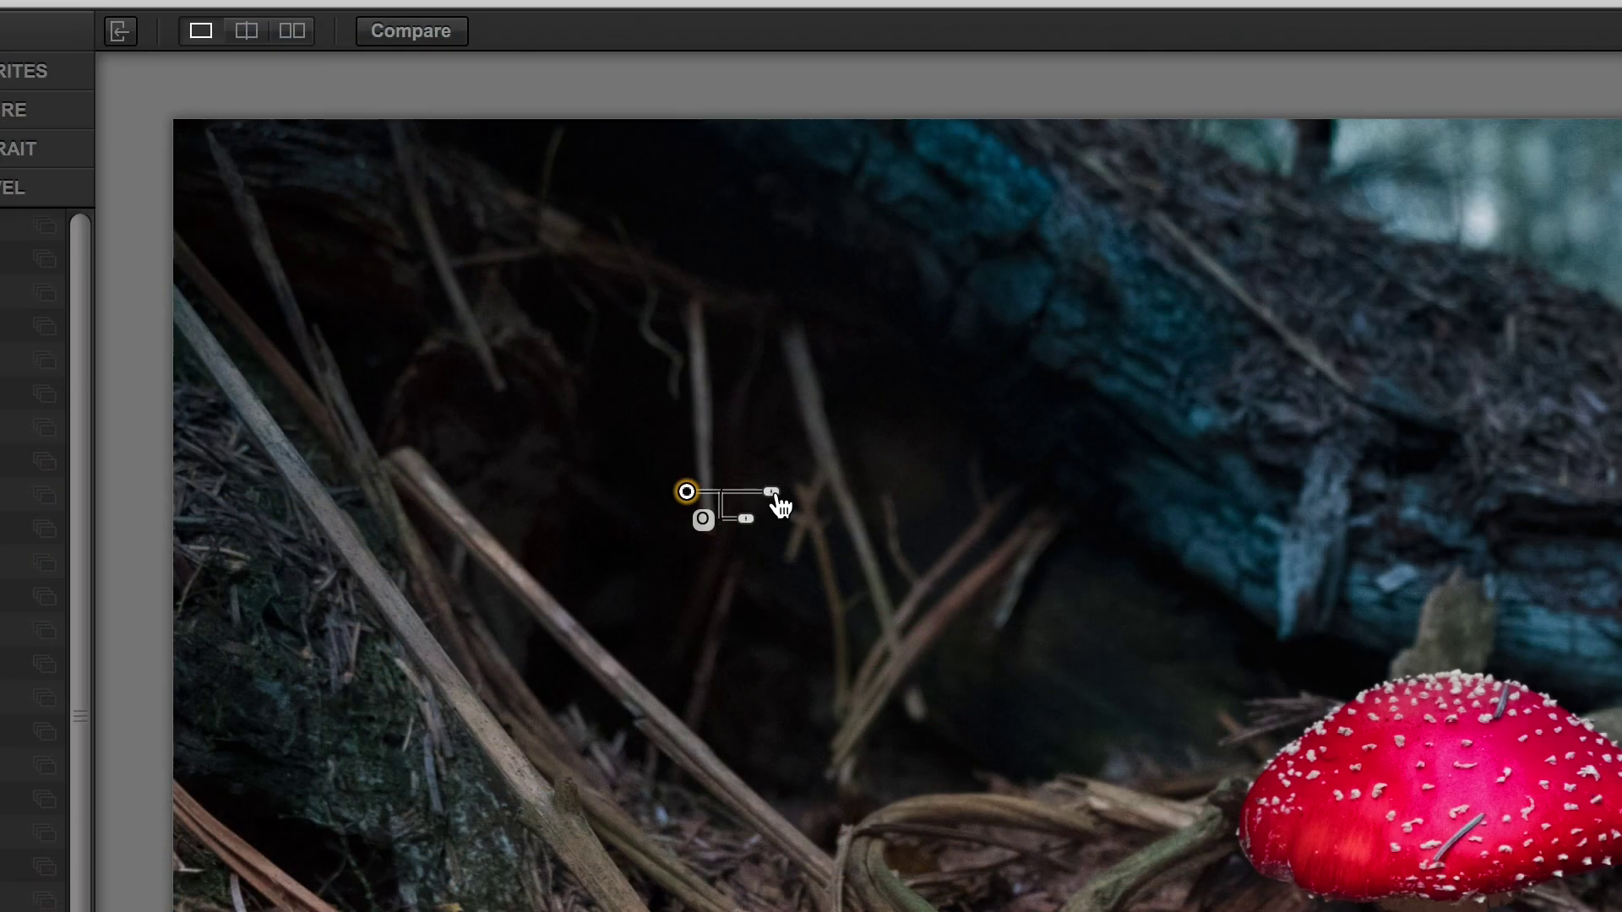
{"action": "mouse_move", "coordinate": [141, 292]}
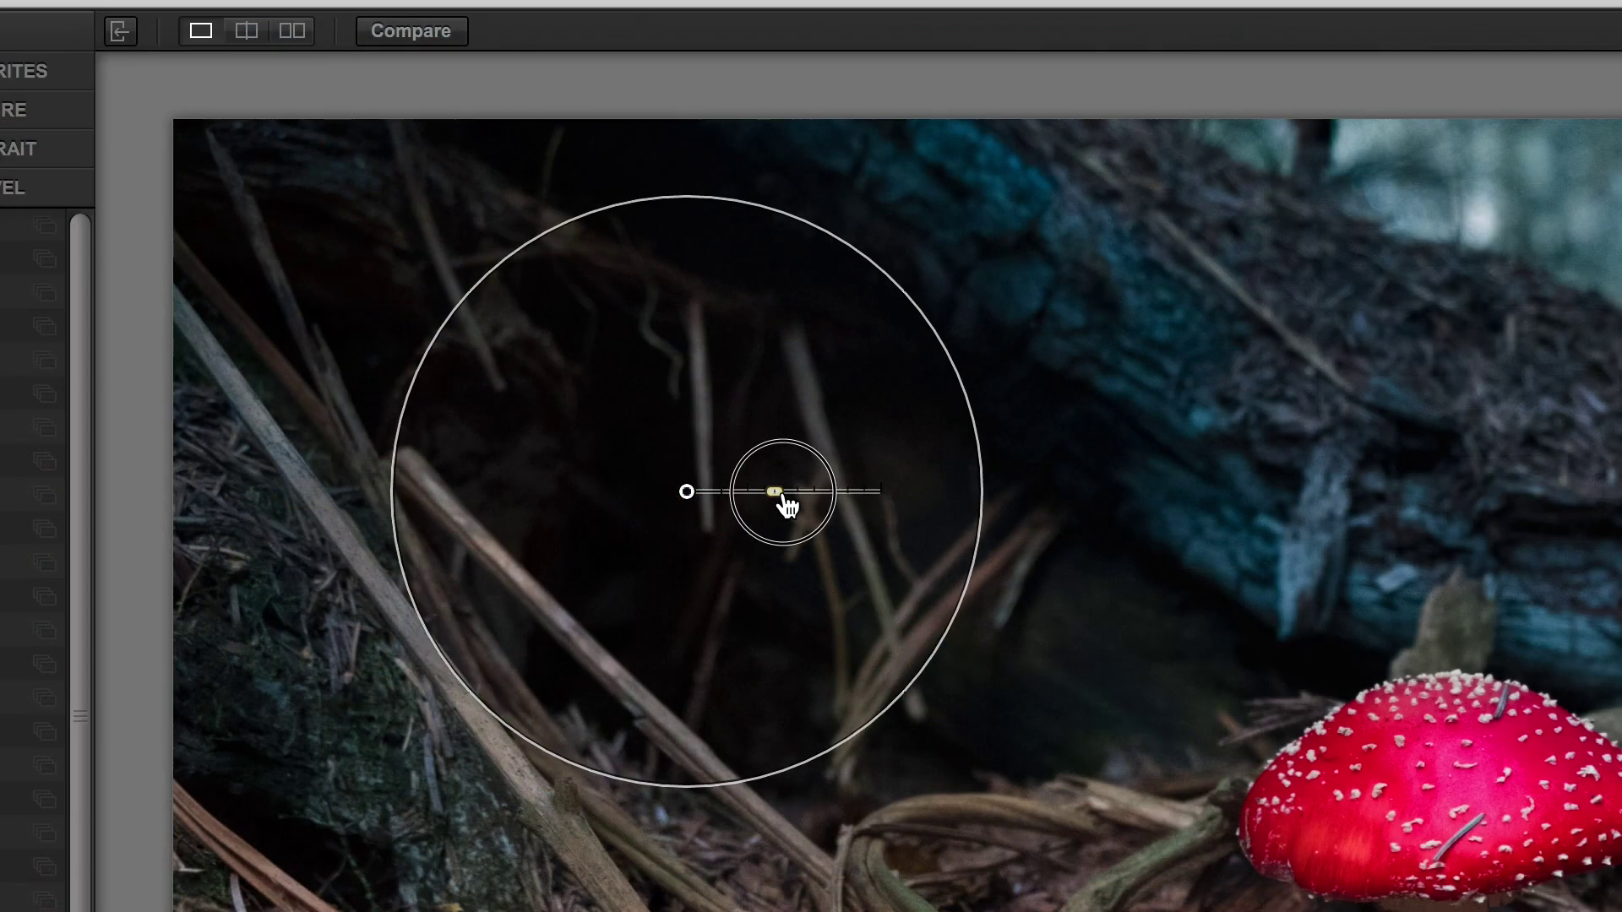
{"action": "mouse_move", "coordinate": [746, 525]}
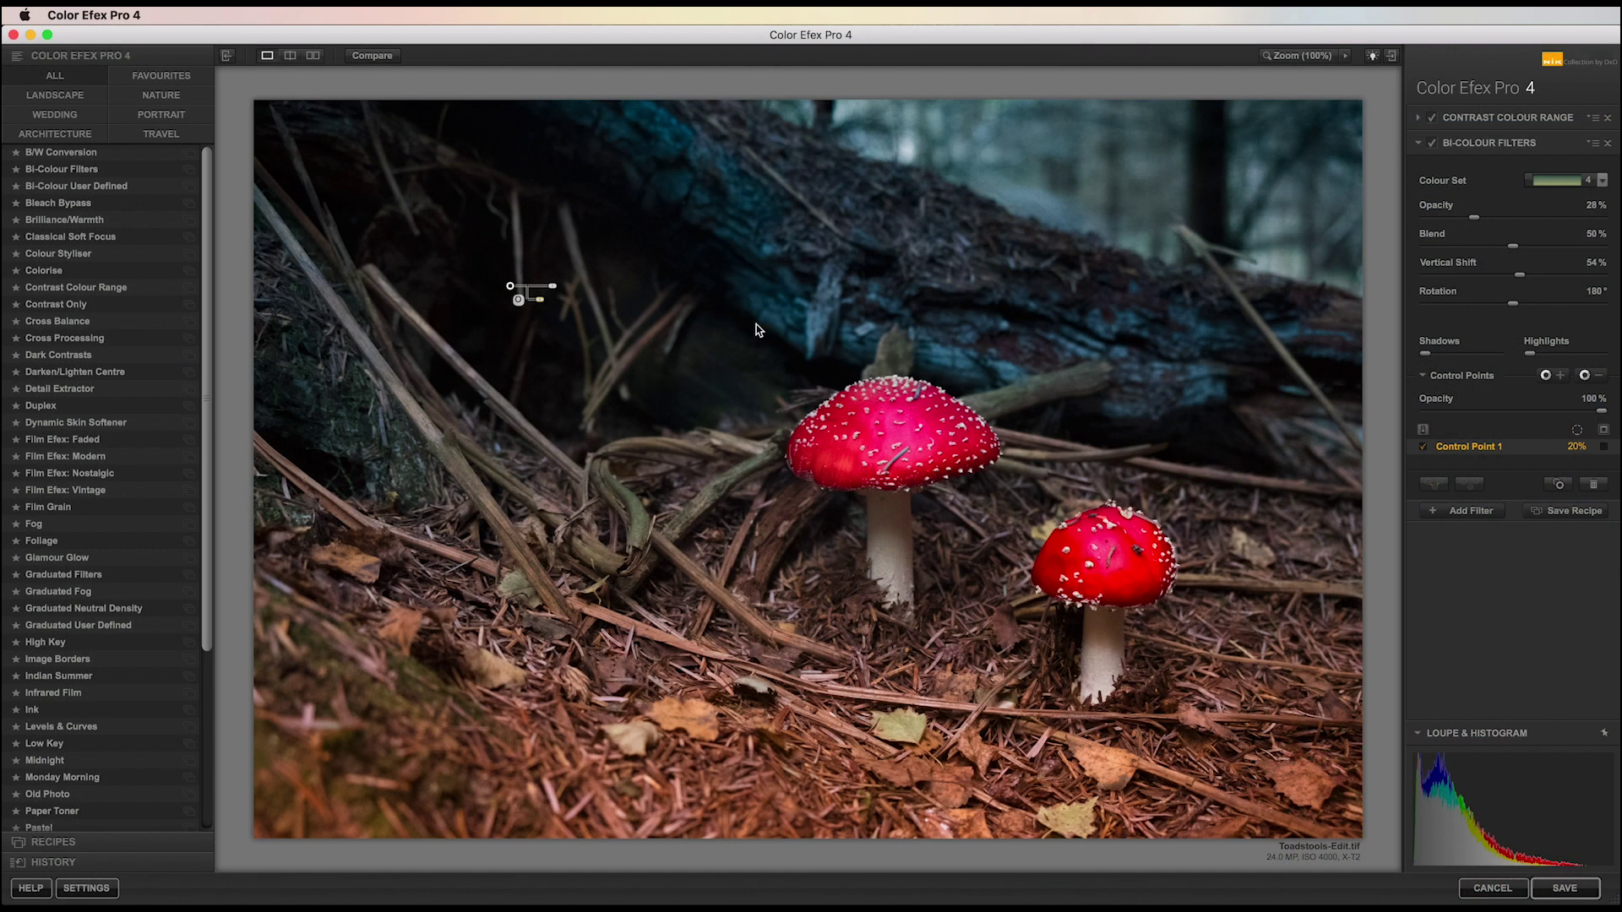
Fine-tune the position of the hollow's negative control point, keeping its size at 20% and its opacity at 0%
{"action": "left_click_drag", "start_coordinate": [553, 285], "coordinate": [549, 285]}
{"action": "left_click_drag", "start_coordinate": [510, 287], "coordinate": [550, 304]}
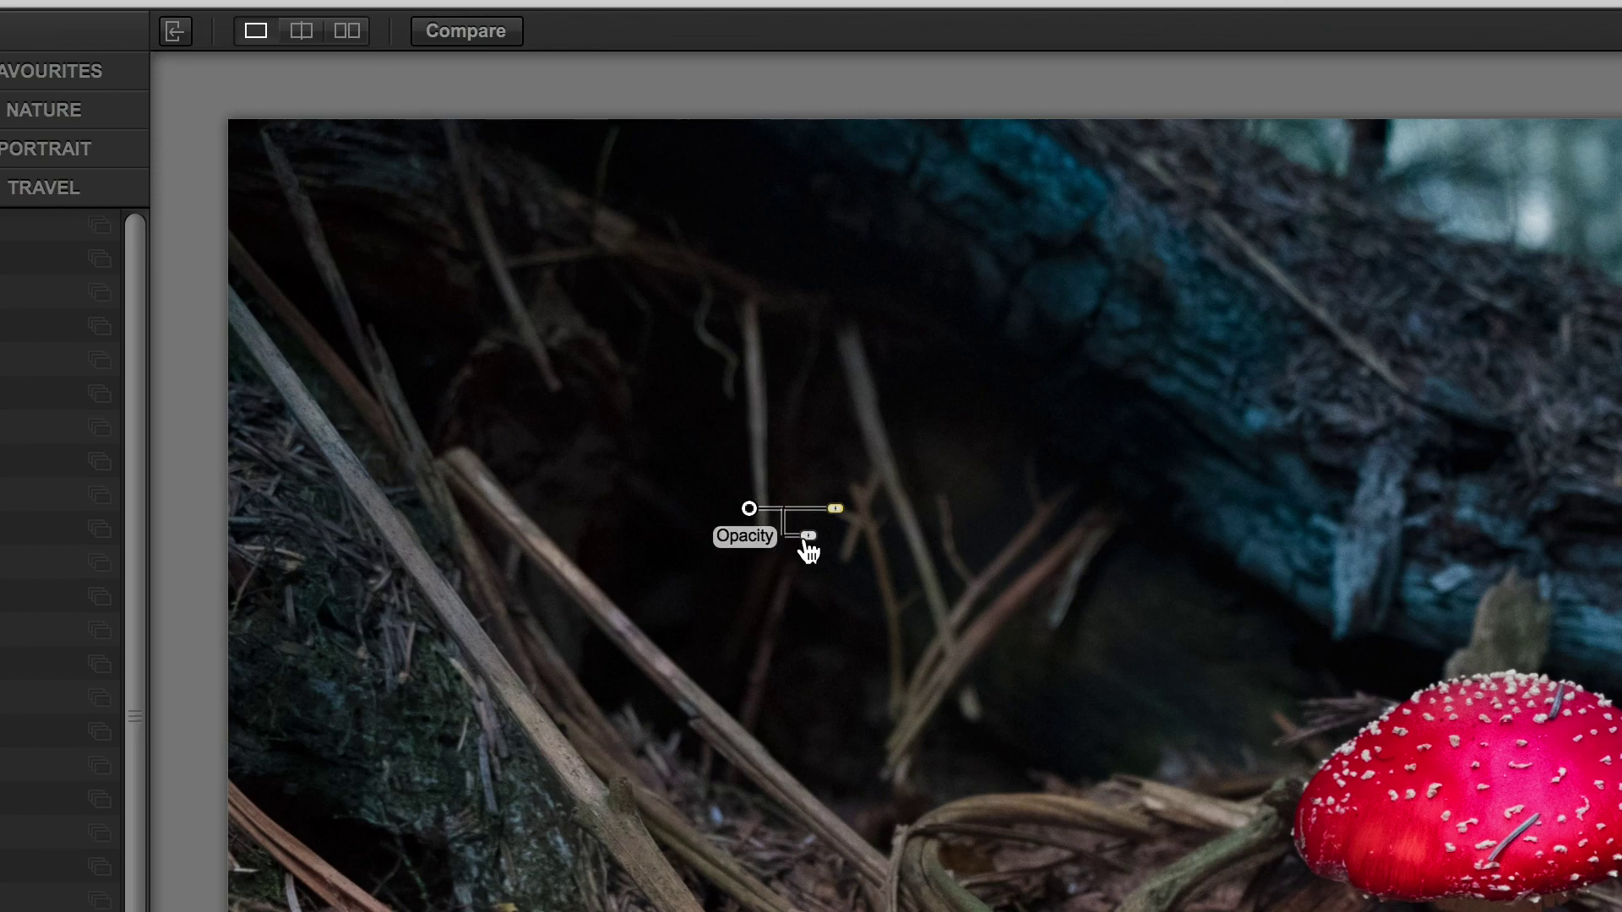
{"action": "left_click", "coordinate": [808, 538]}
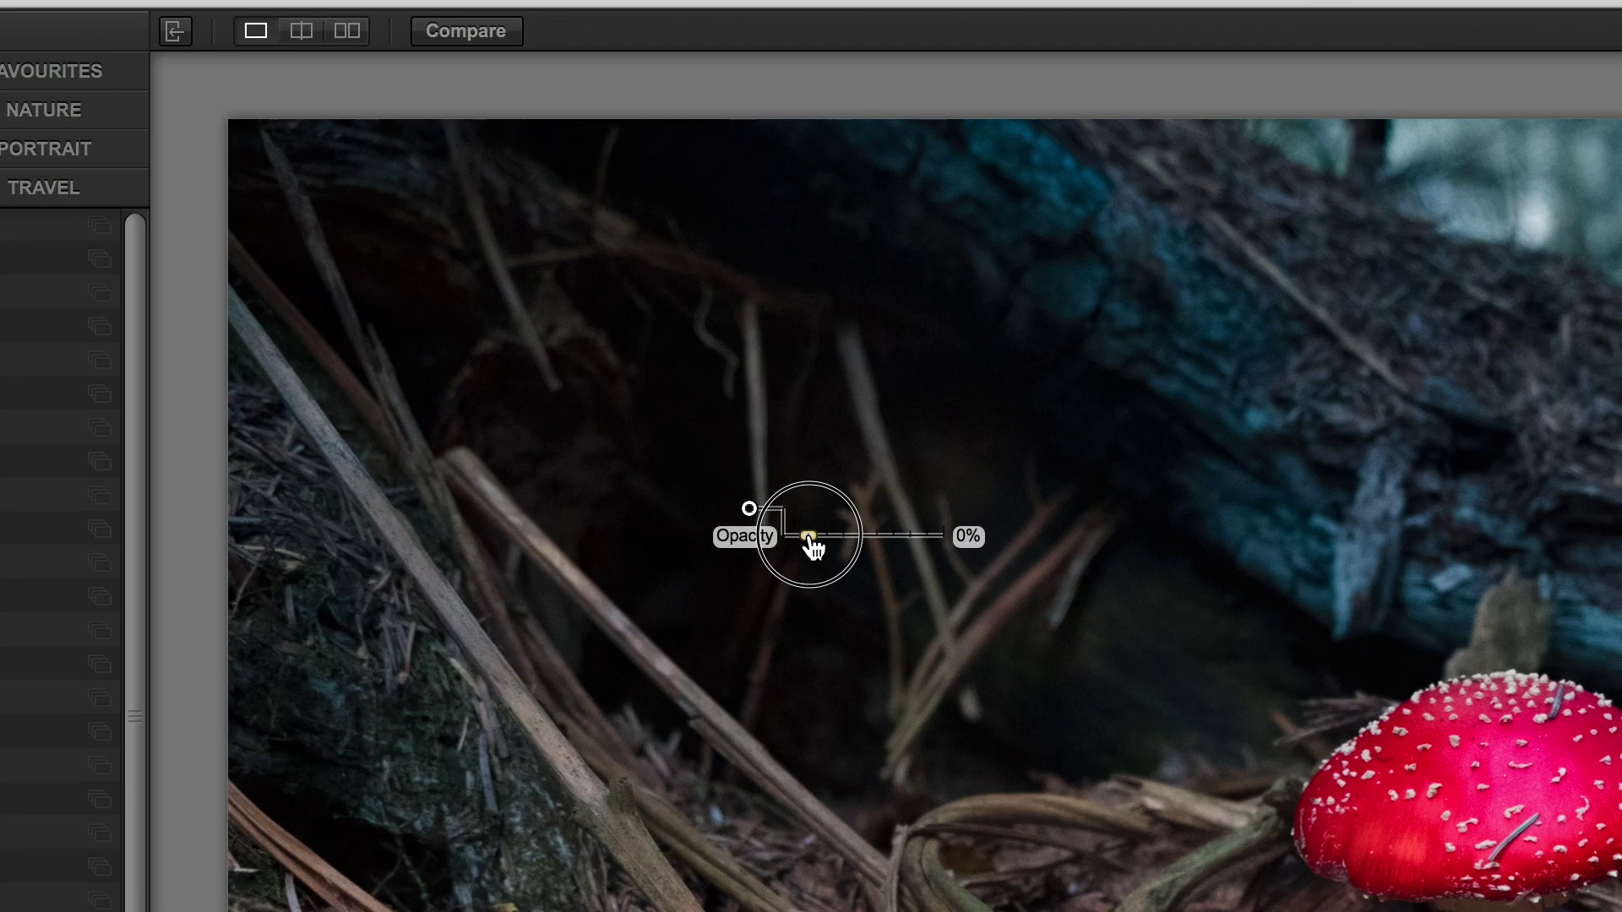
{"action": "left_click", "coordinate": [840, 511]}
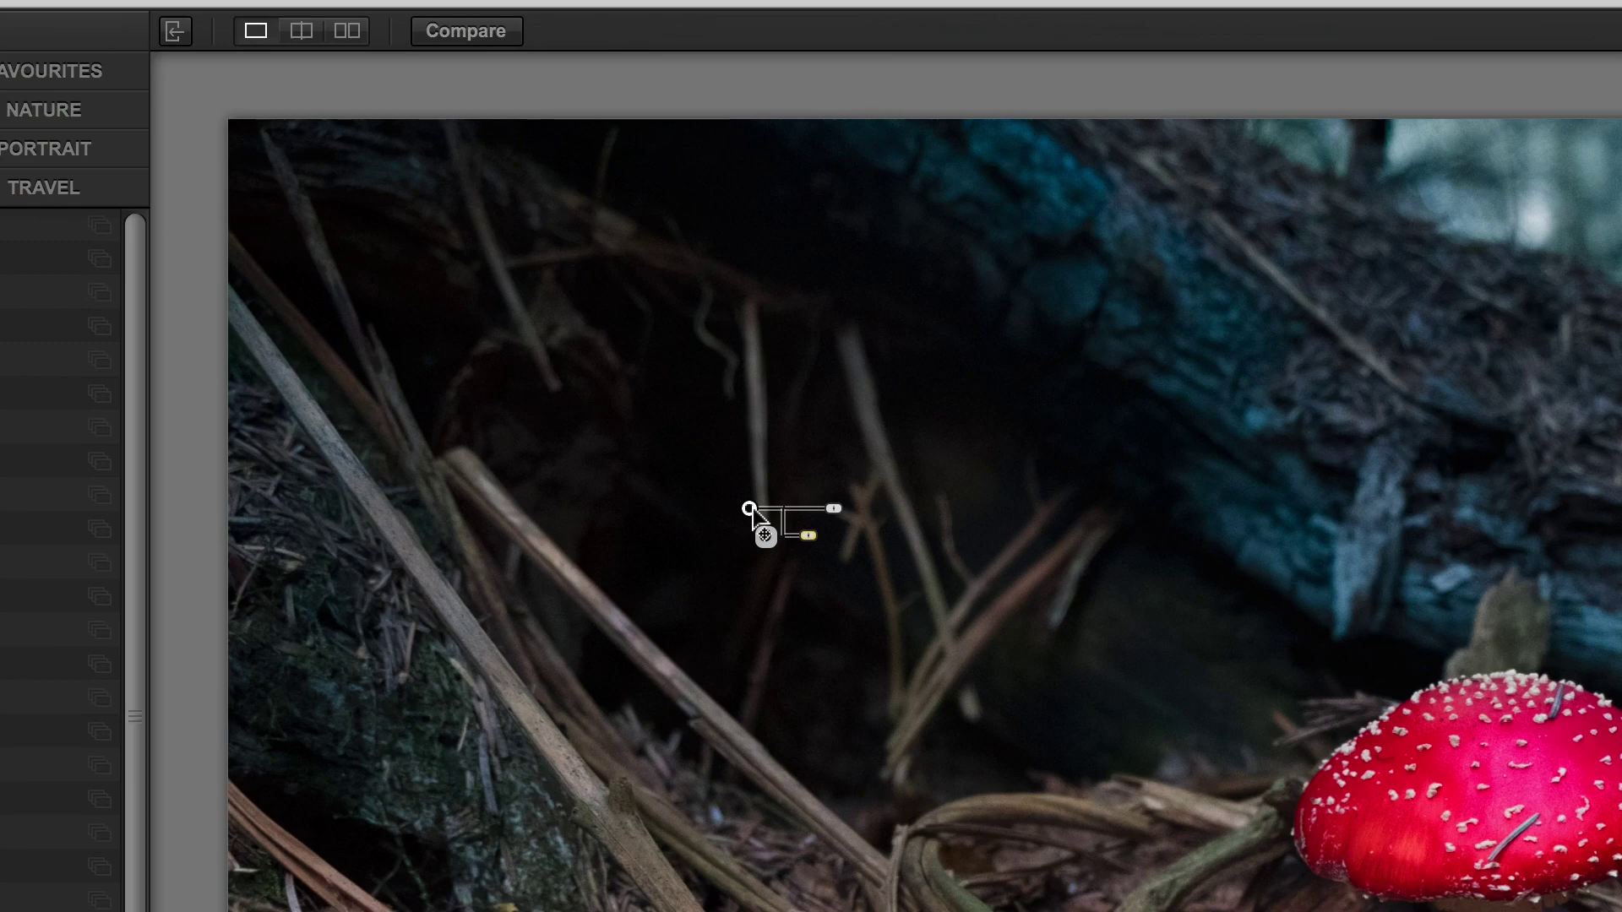
Duplicate the negative control point to four more spots in the dark hollow and set the uppermost one's size to 10%
{"action": "mouse_move", "coordinate": [749, 508]}
{"action": "left_mouse_down"}
{"action": "mouse_move", "coordinate": [663, 379]}
{"action": "mouse_move", "coordinate": [681, 383]}
{"action": "left_mouse_up"}
{"action": "left_click", "coordinate": [1031, 525]}
{"action": "left_click", "coordinate": [1127, 655]}
{"action": "left_click_drag", "start_coordinate": [876, 731], "coordinate": [863, 751]}
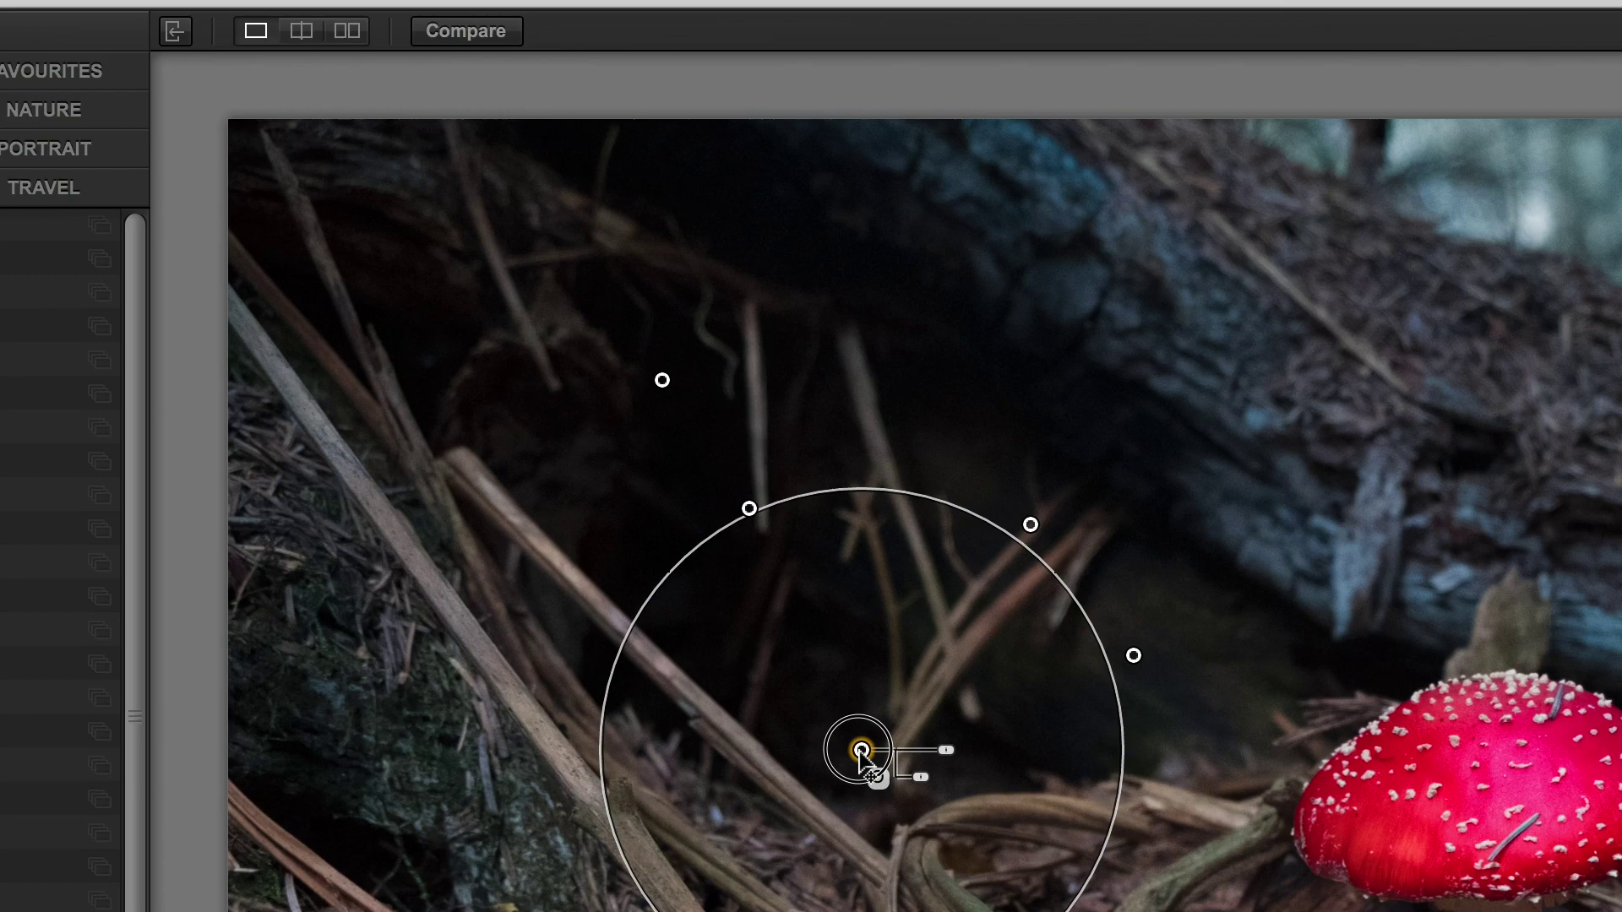
{"action": "left_click", "coordinate": [662, 380]}
{"action": "mouse_move", "coordinate": [747, 382]}
{"action": "left_mouse_down"}
{"action": "mouse_move", "coordinate": [735, 390]}
{"action": "mouse_move", "coordinate": [758, 397]}
{"action": "mouse_move", "coordinate": [738, 405]}
{"action": "left_mouse_up"}
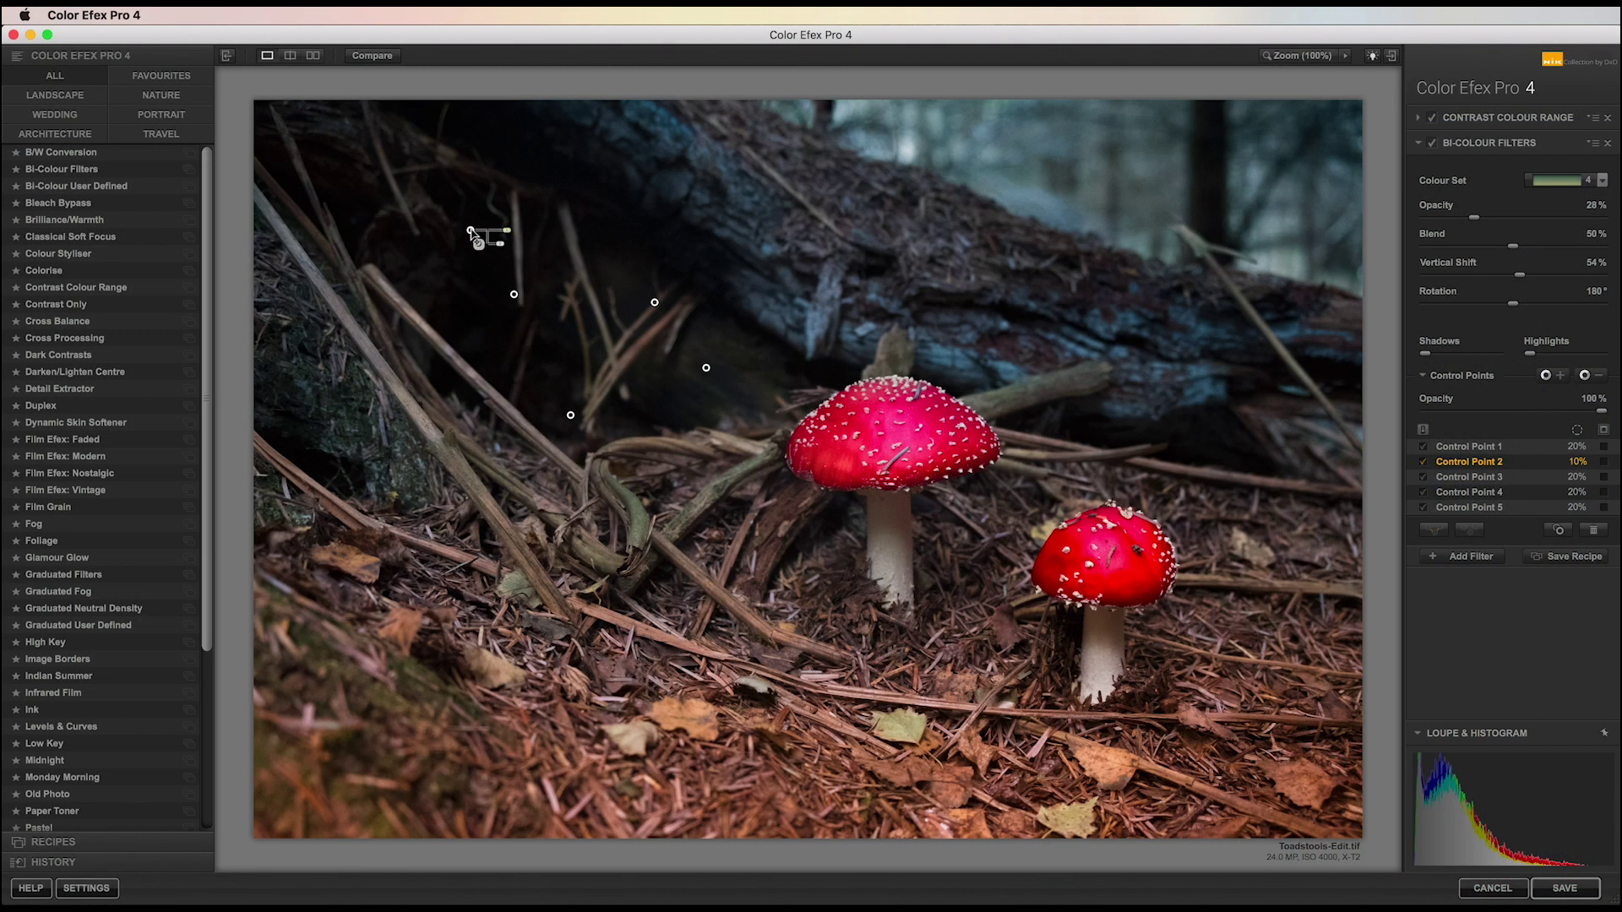
Duplicate the uppermost negative control point onto the forest floor beyond the small mushroom and enlarge it to 51%
{"action": "left_click_drag", "start_coordinate": [471, 231], "coordinate": [1322, 517]}
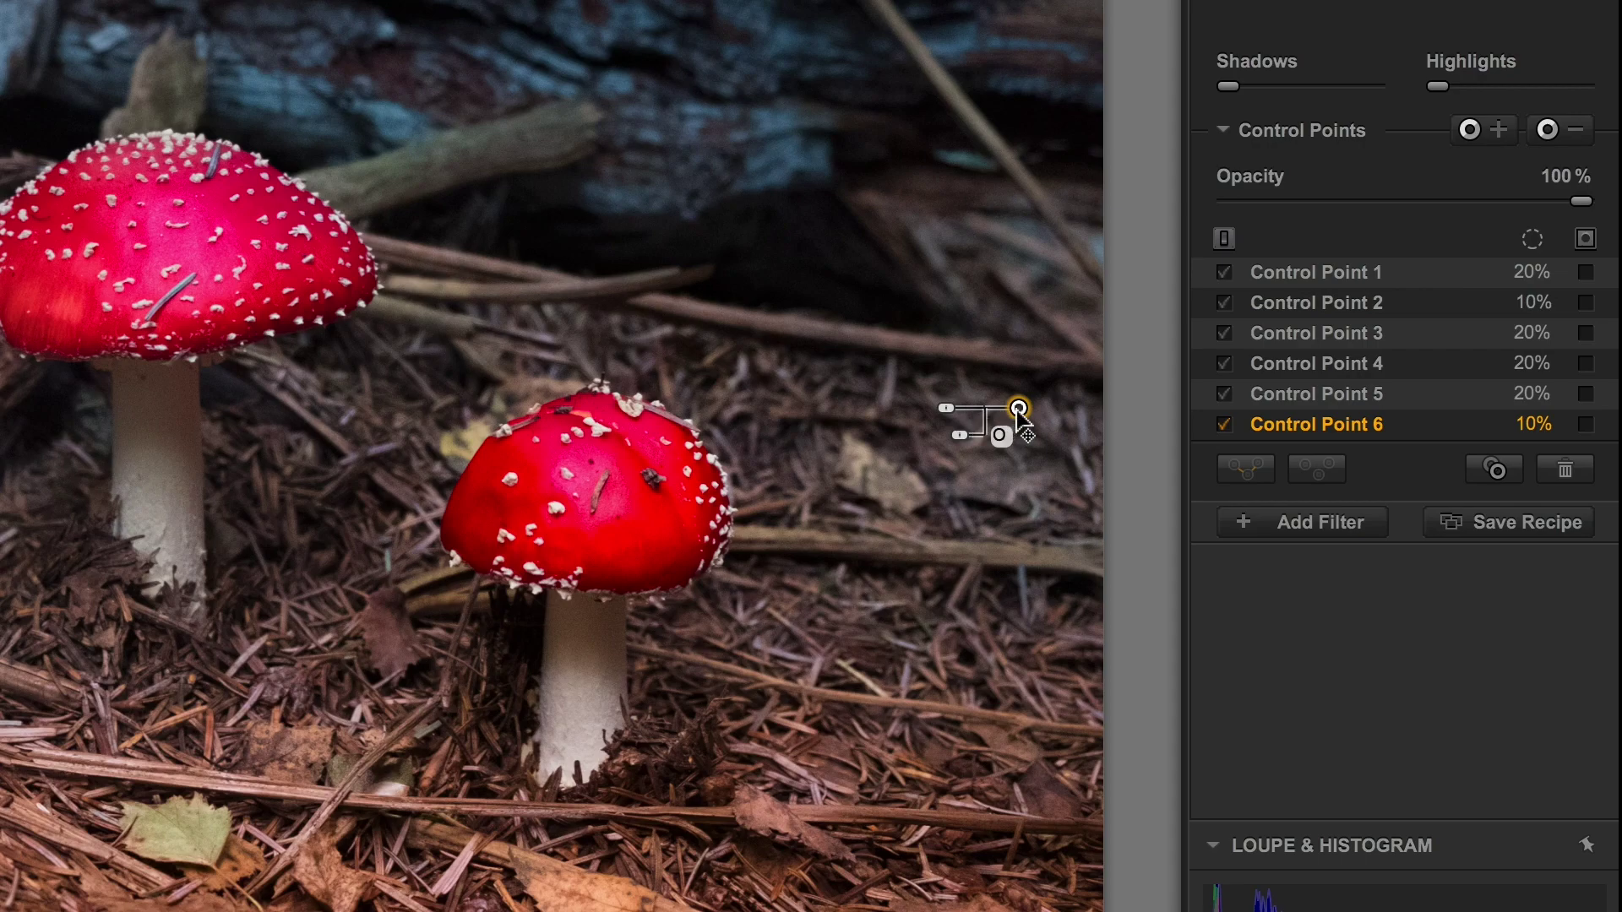
{"action": "left_click_drag", "start_coordinate": [947, 412], "coordinate": [919, 419]}
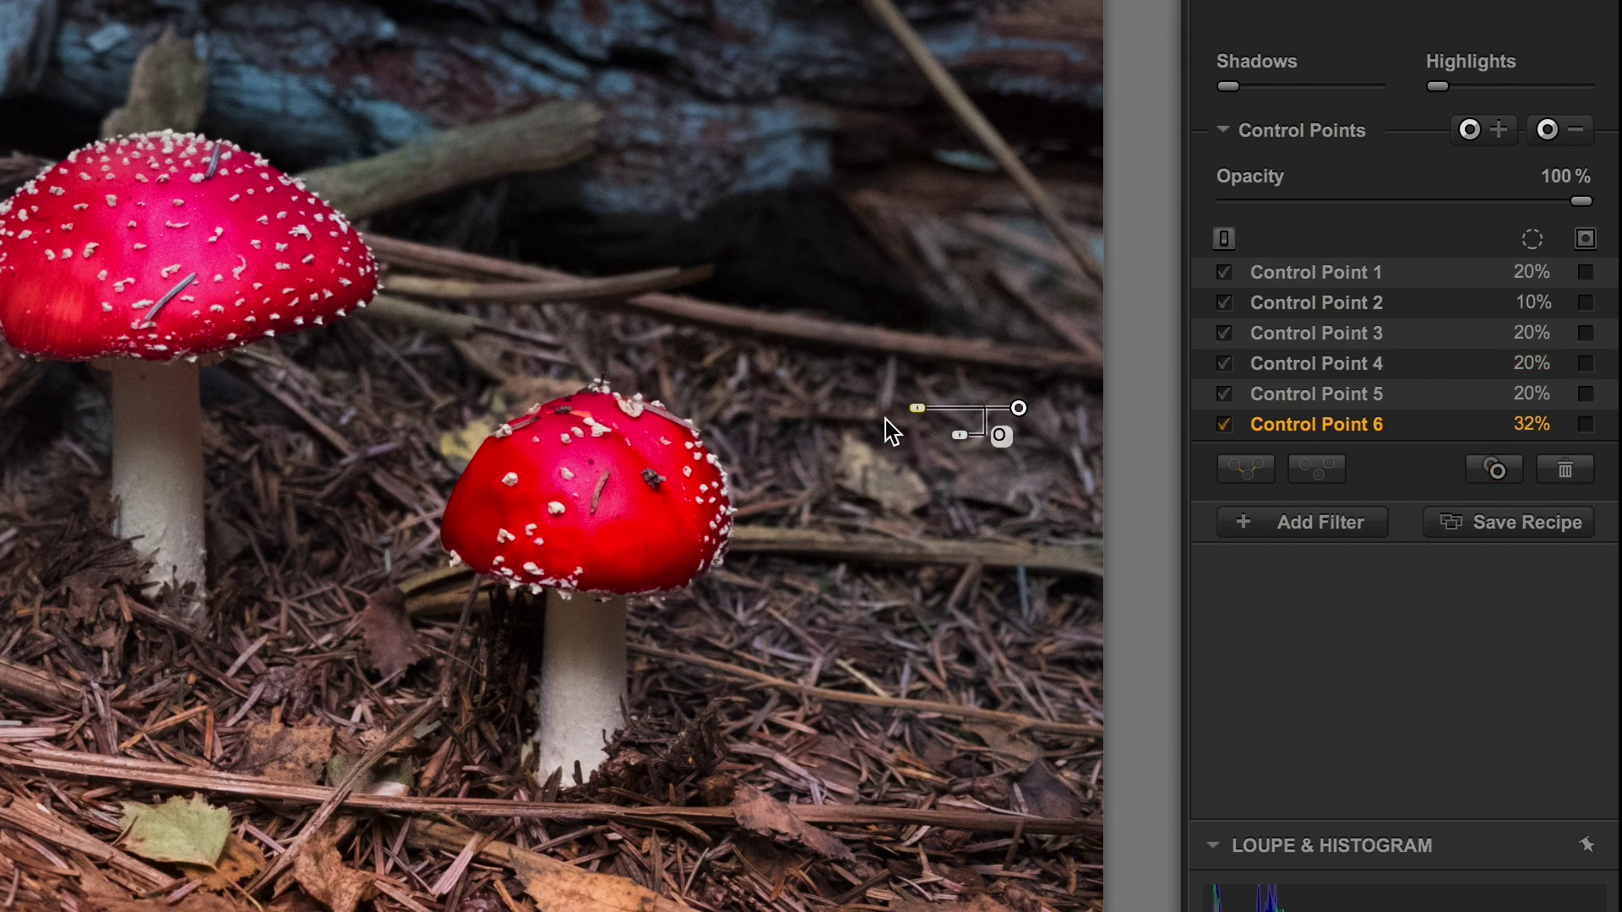
{"action": "left_click_drag", "start_coordinate": [915, 420], "coordinate": [891, 423]}
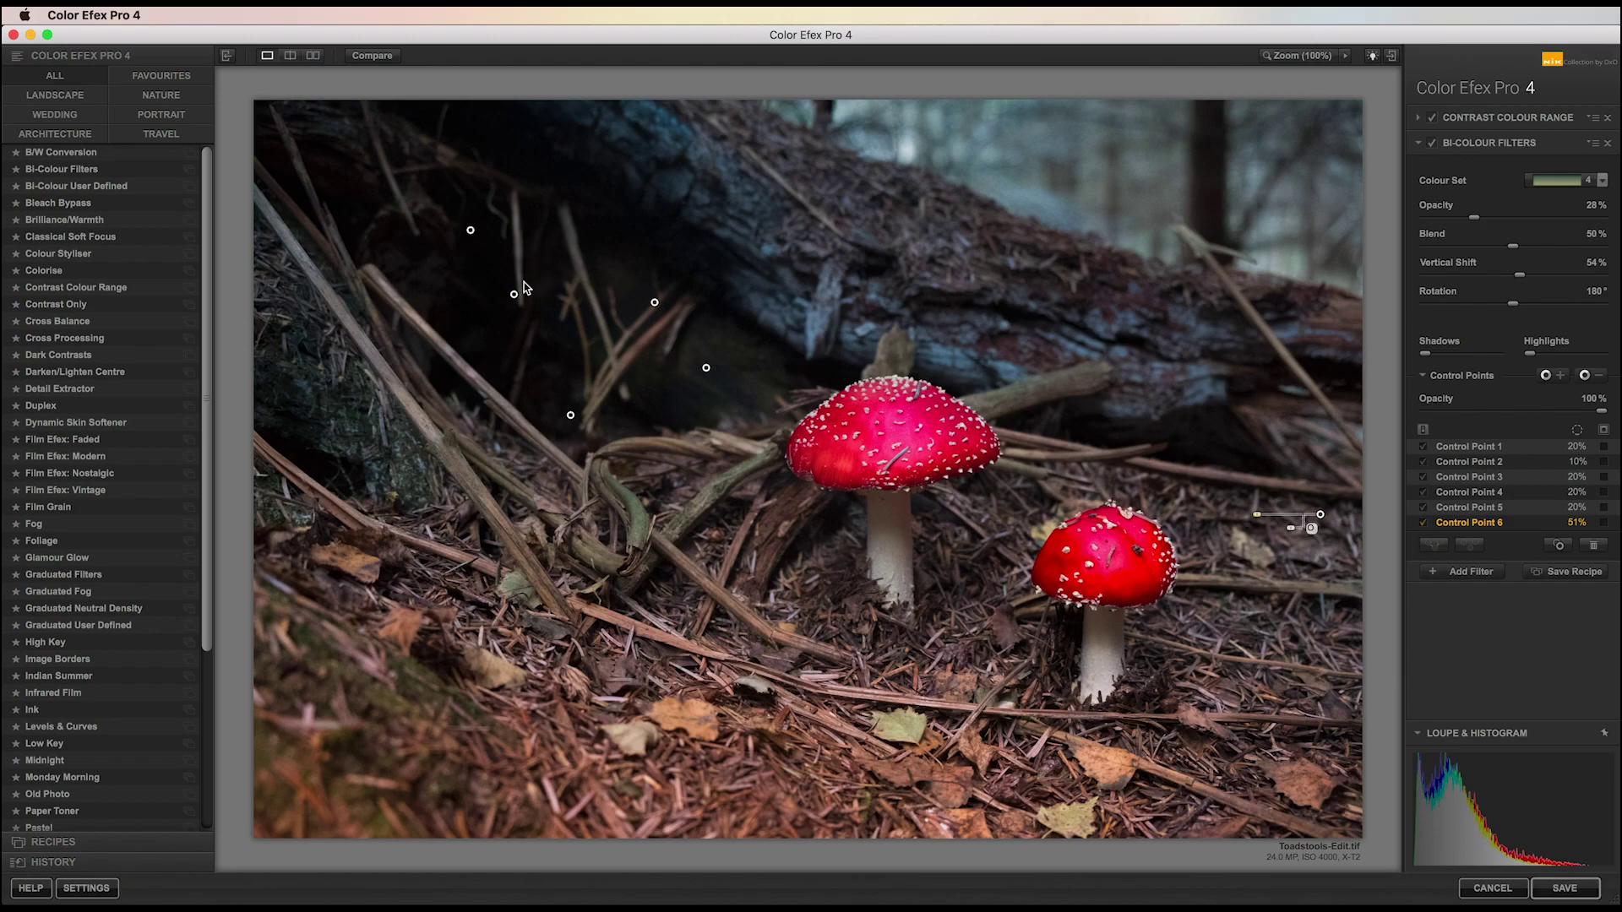
Select the negative control points in the dark hollow one after another to review their placement
{"action": "left_click", "coordinate": [515, 295]}
{"action": "left_click", "coordinate": [471, 231]}
{"action": "left_click", "coordinate": [655, 302]}
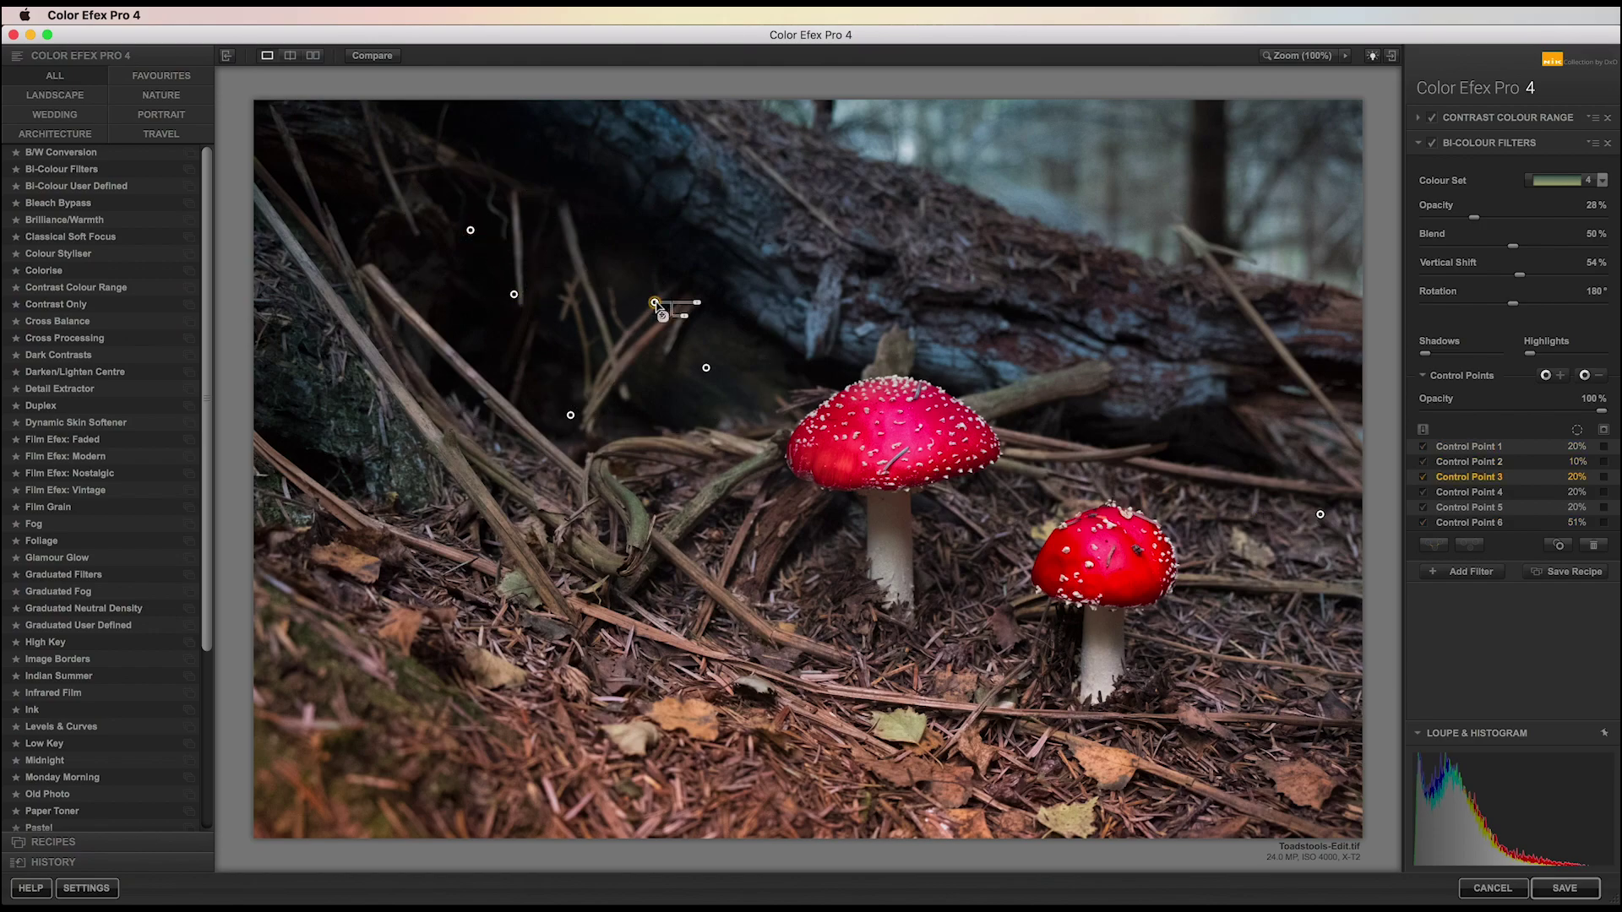
{"action": "left_click", "coordinate": [706, 368]}
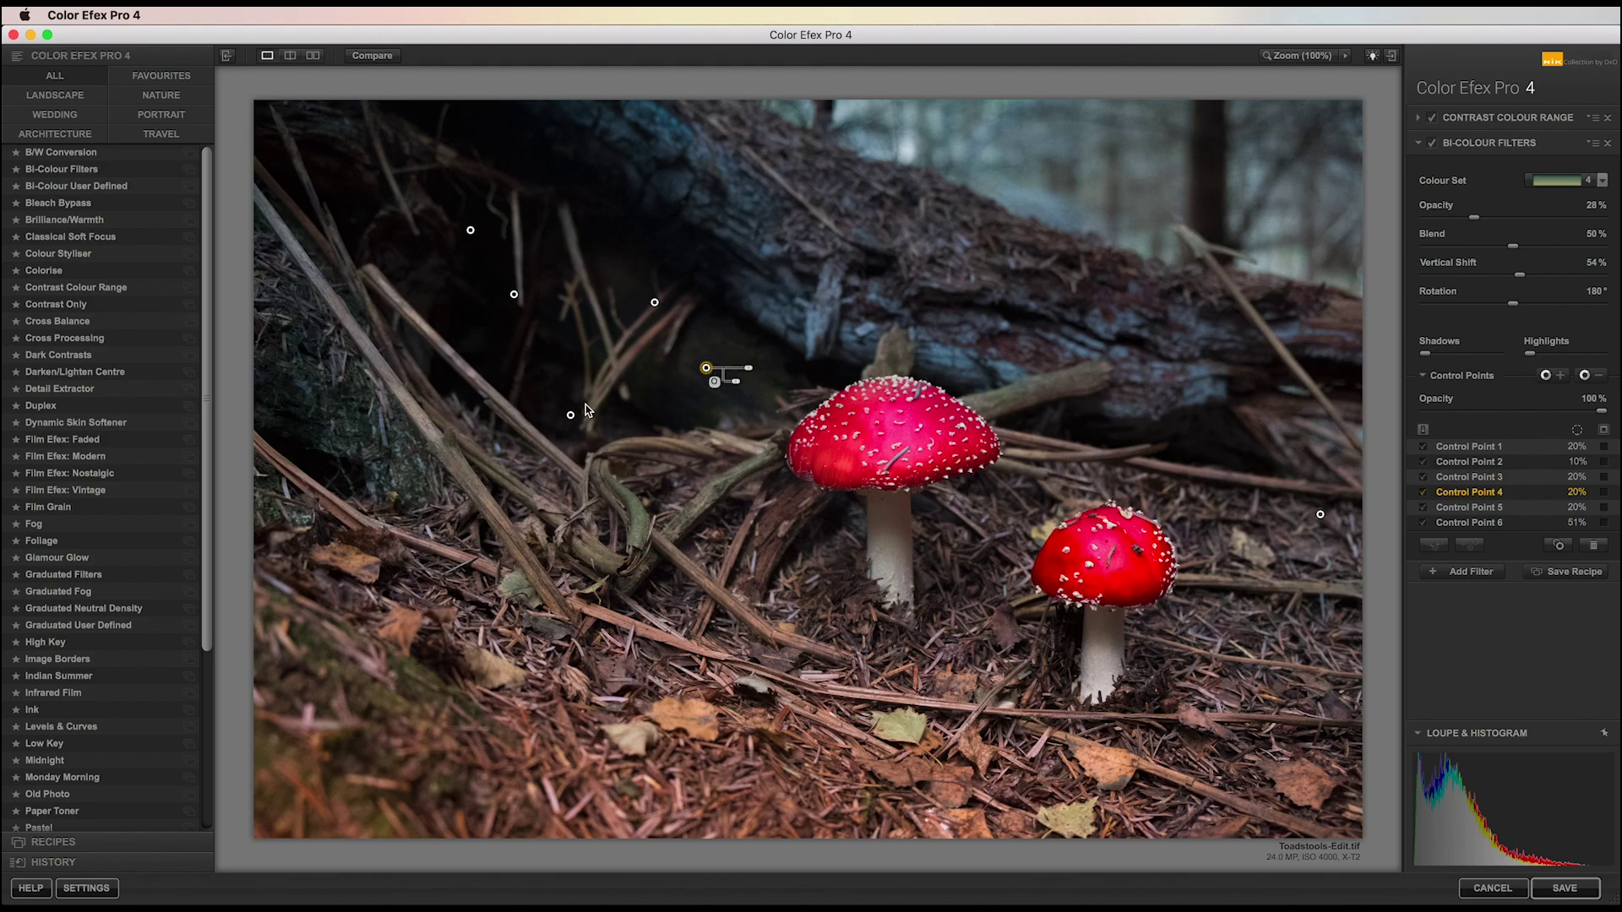
{"action": "left_click", "coordinate": [571, 416]}
{"action": "left_click", "coordinate": [655, 303]}
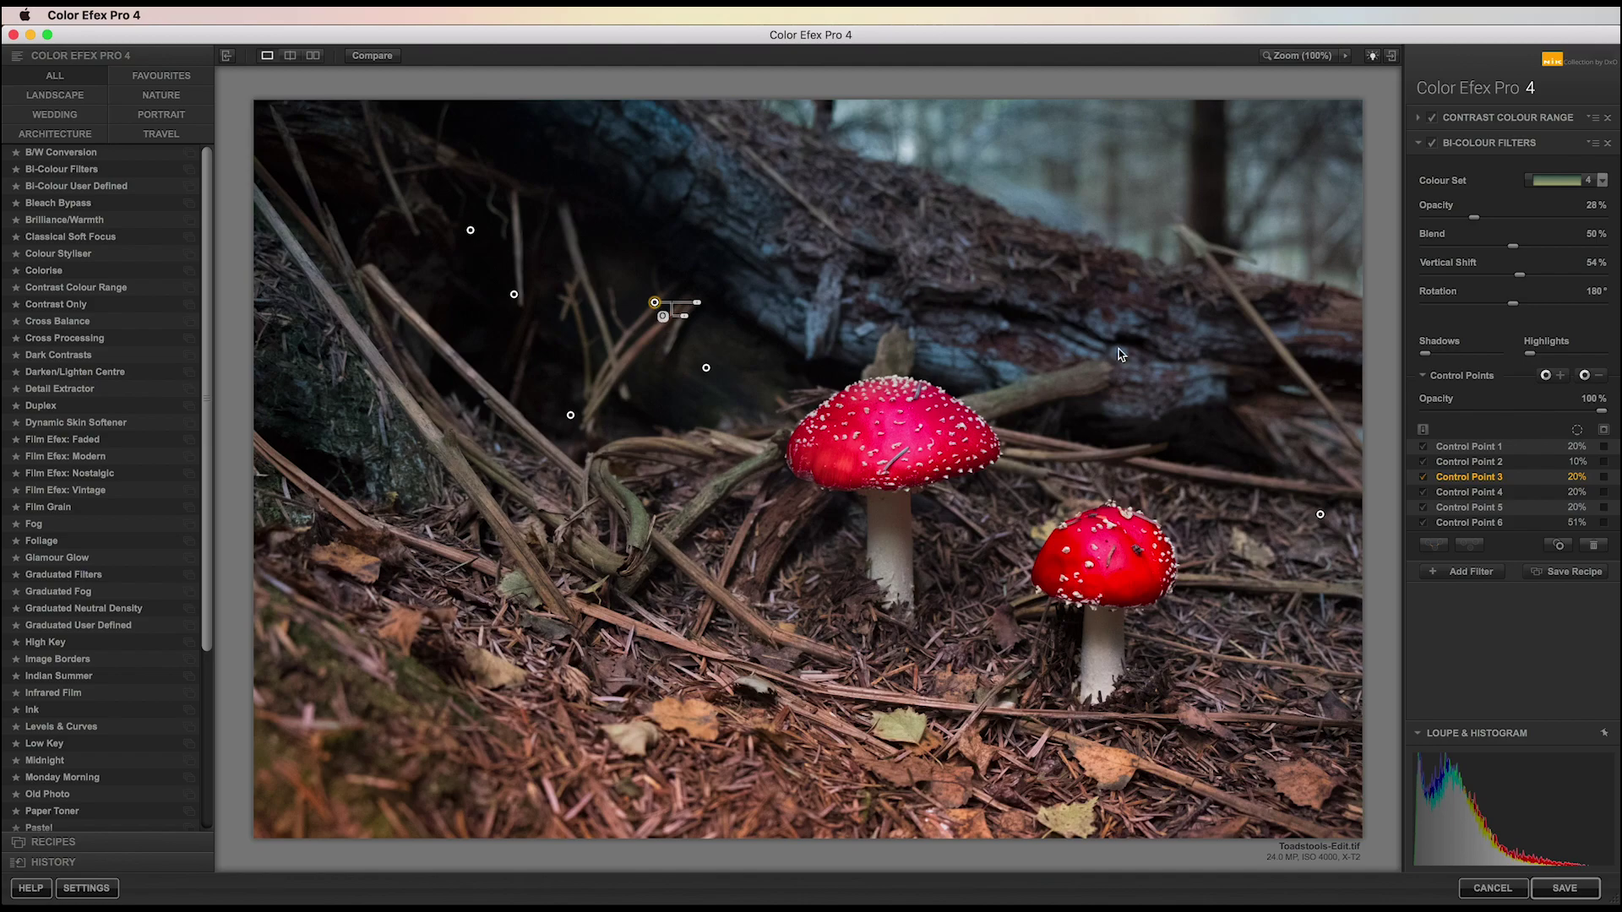
Show the masks of Control Points 5, 4, 3, 2 and 1 to examine their combined effect
{"action": "left_click", "coordinate": [1603, 507]}
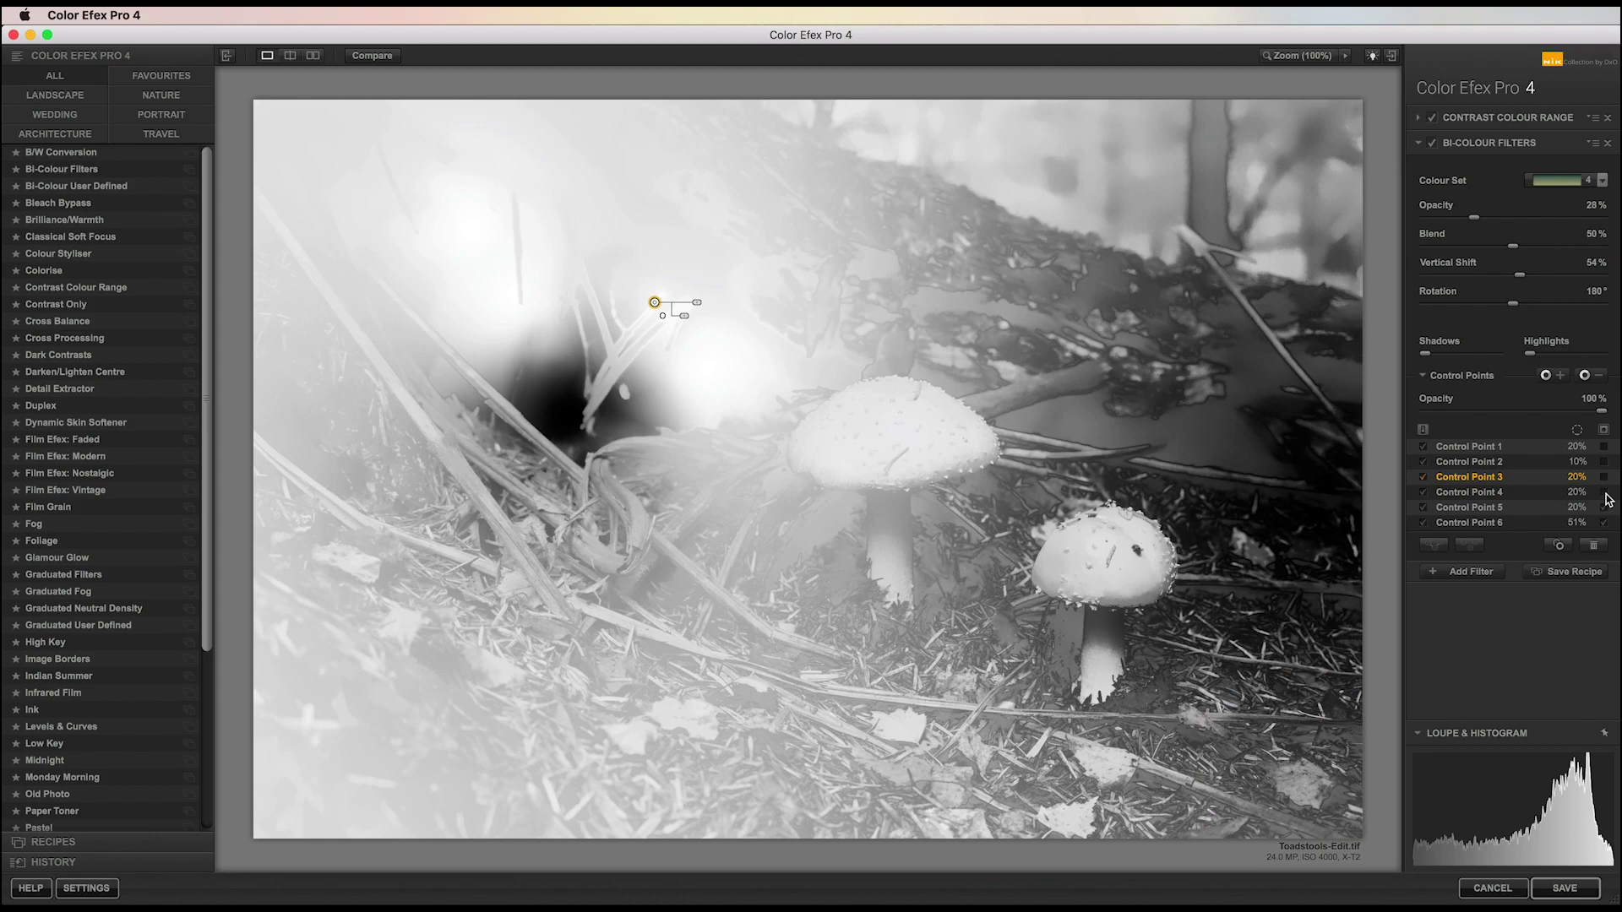
{"action": "left_click", "coordinate": [1604, 492]}
{"action": "left_click", "coordinate": [1604, 477]}
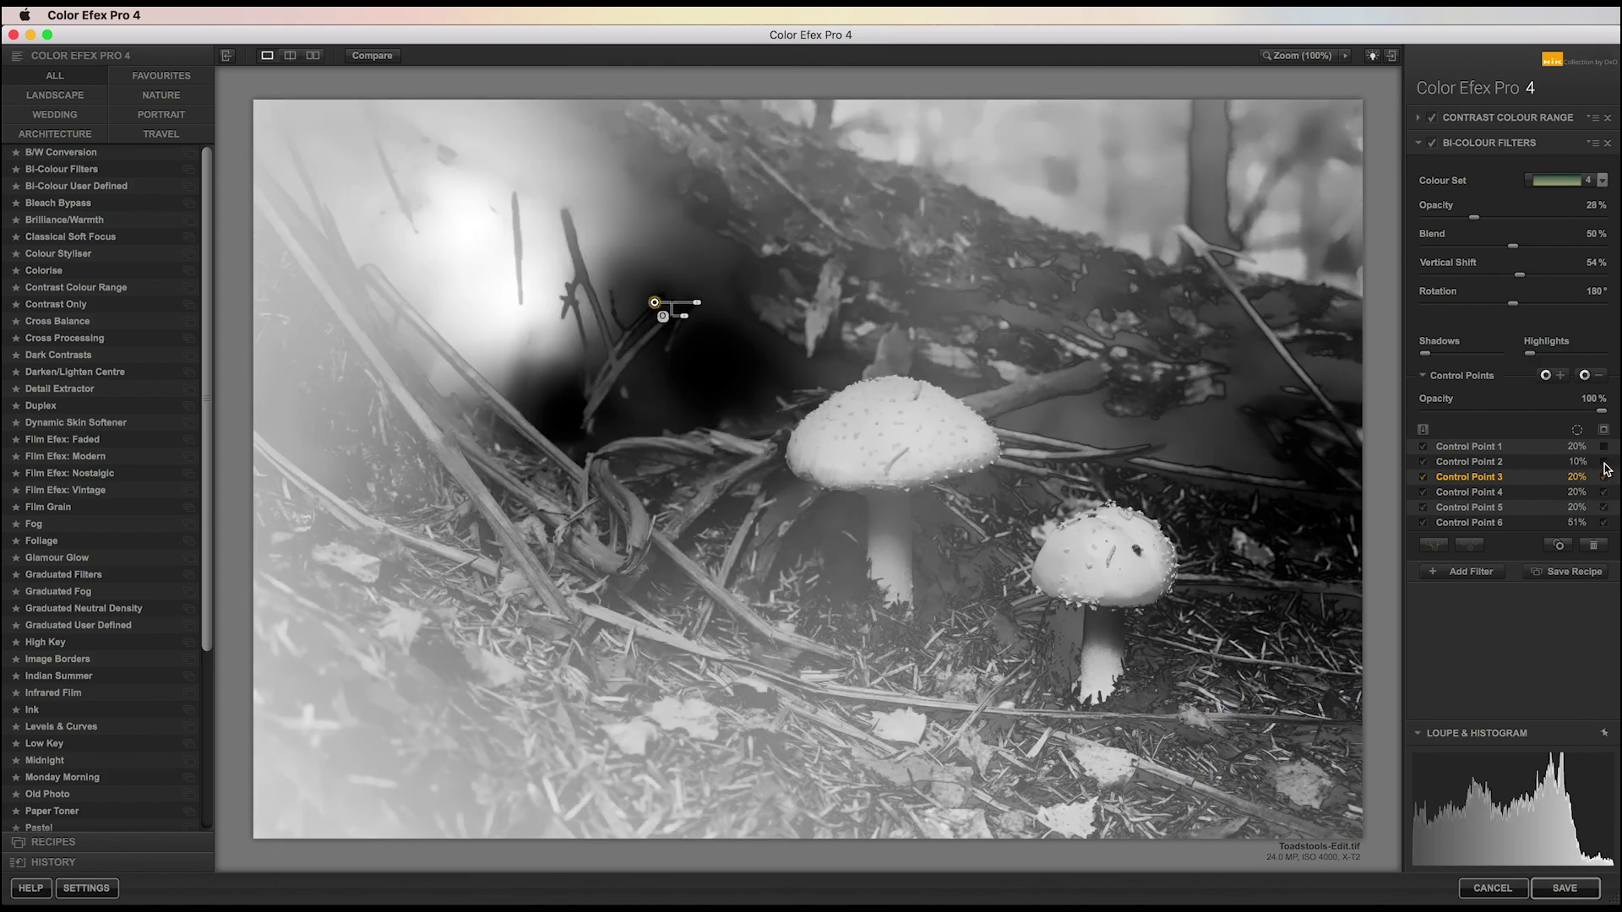
{"action": "left_click", "coordinate": [1604, 462]}
{"action": "left_click", "coordinate": [1604, 447]}
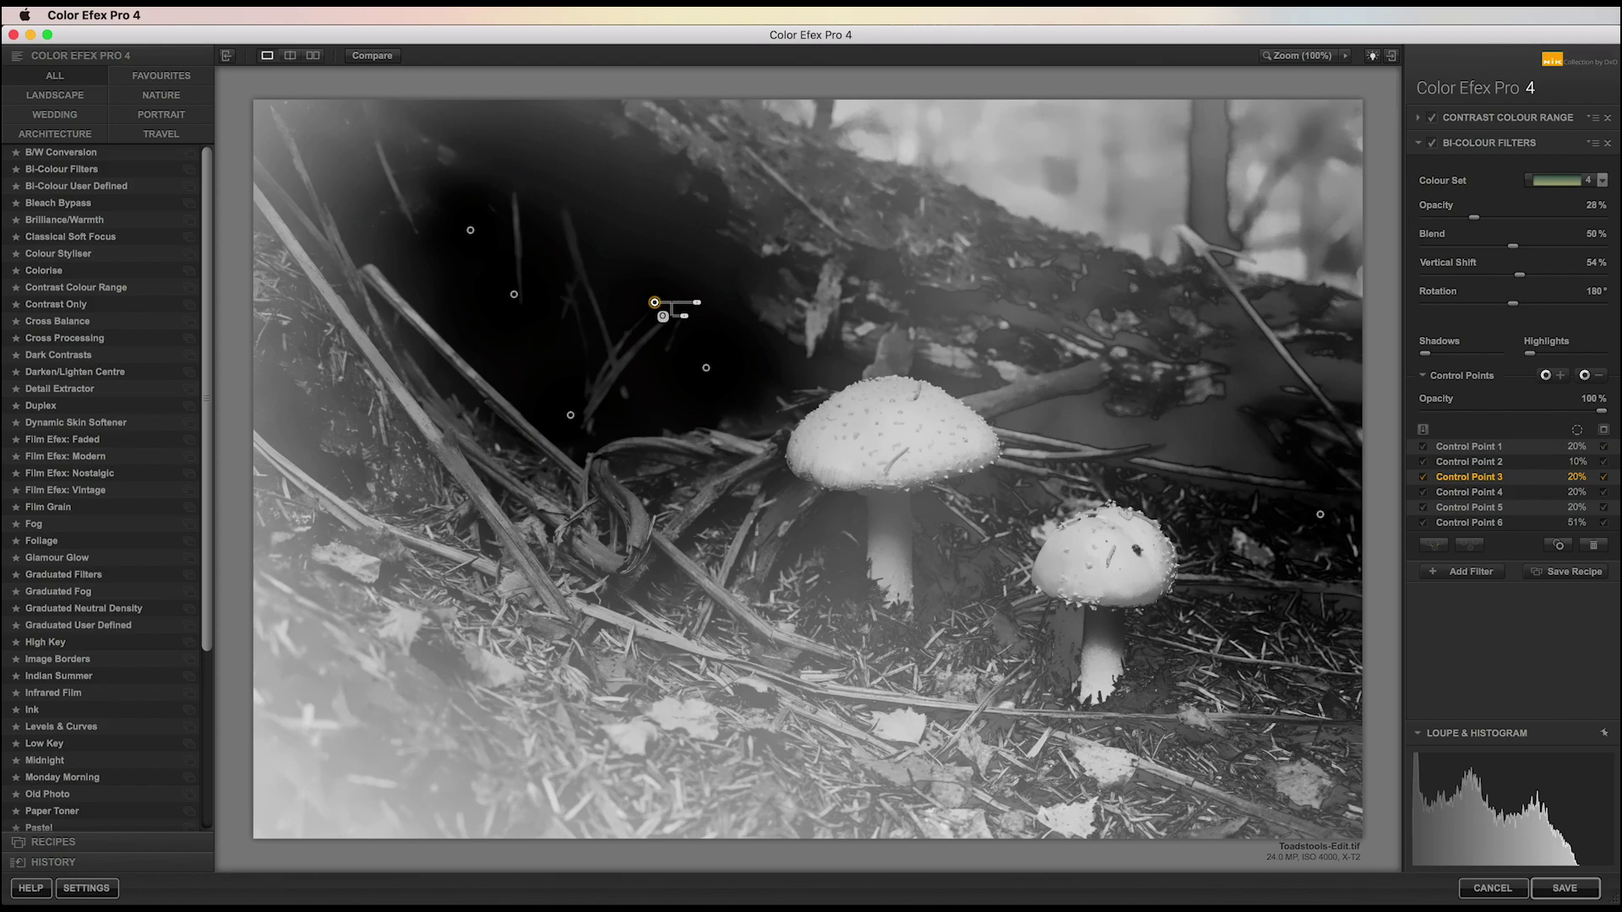
Delete the 51% control point, move the hollow's uppermost negative control point nearer the photo's upper-left corner and set its size to 20%
{"action": "left_click_drag", "start_coordinate": [1321, 517], "coordinate": [1241, 412]}
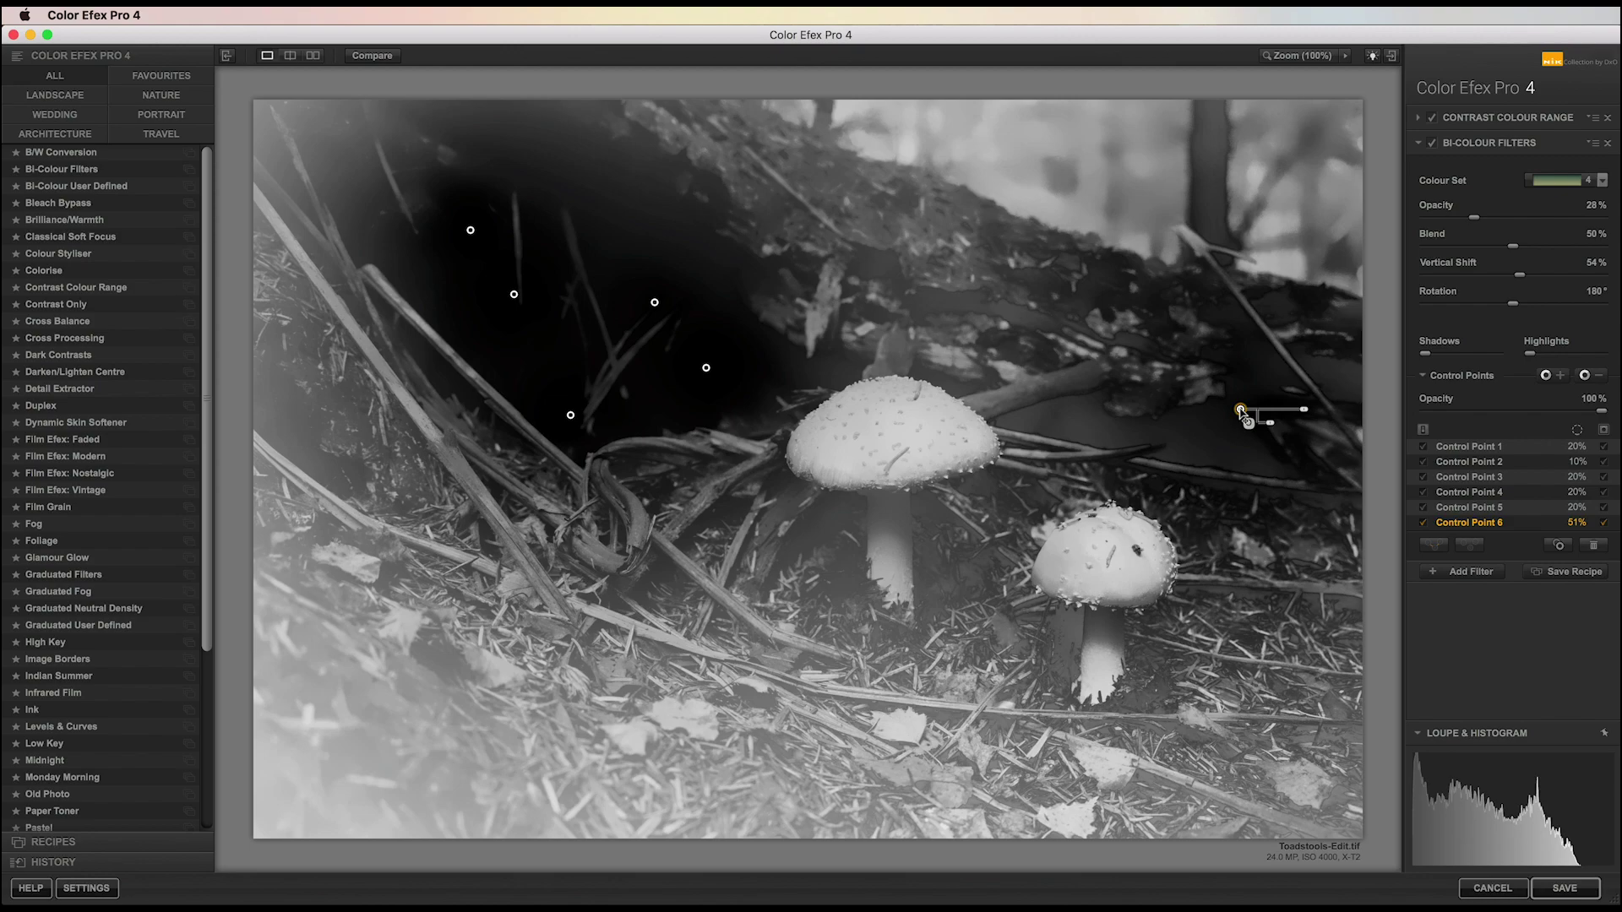
{"action": "left_click", "coordinate": [1595, 548]}
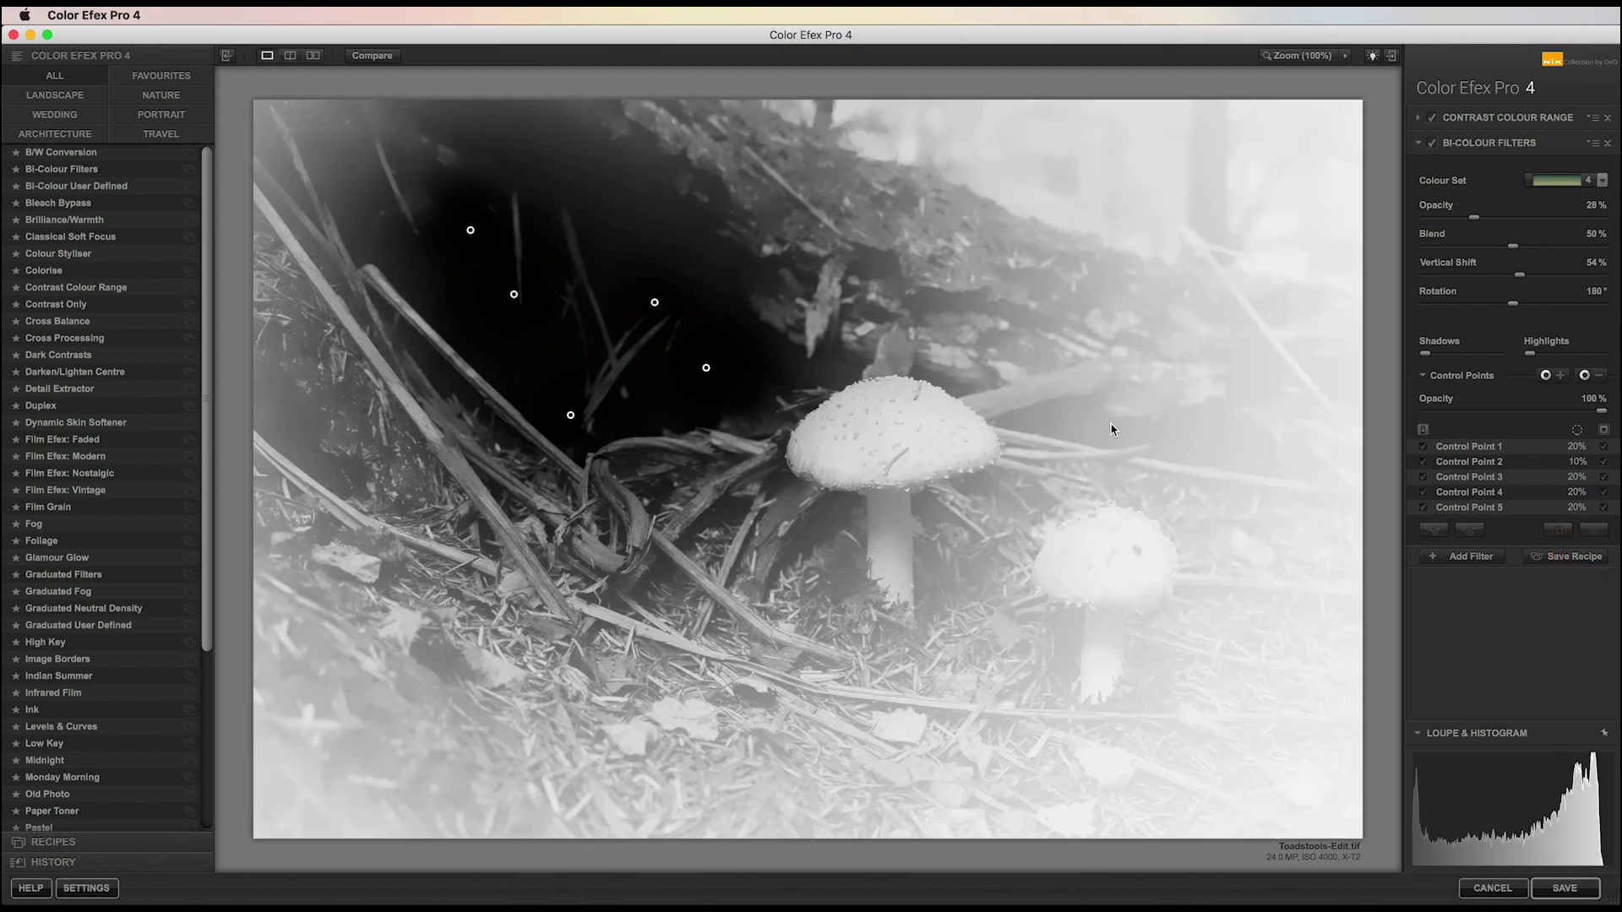
{"action": "mouse_move", "coordinate": [470, 233]}
{"action": "left_mouse_down"}
{"action": "mouse_move", "coordinate": [401, 184]}
{"action": "mouse_move", "coordinate": [448, 187]}
{"action": "mouse_move", "coordinate": [423, 201]}
{"action": "left_mouse_up"}
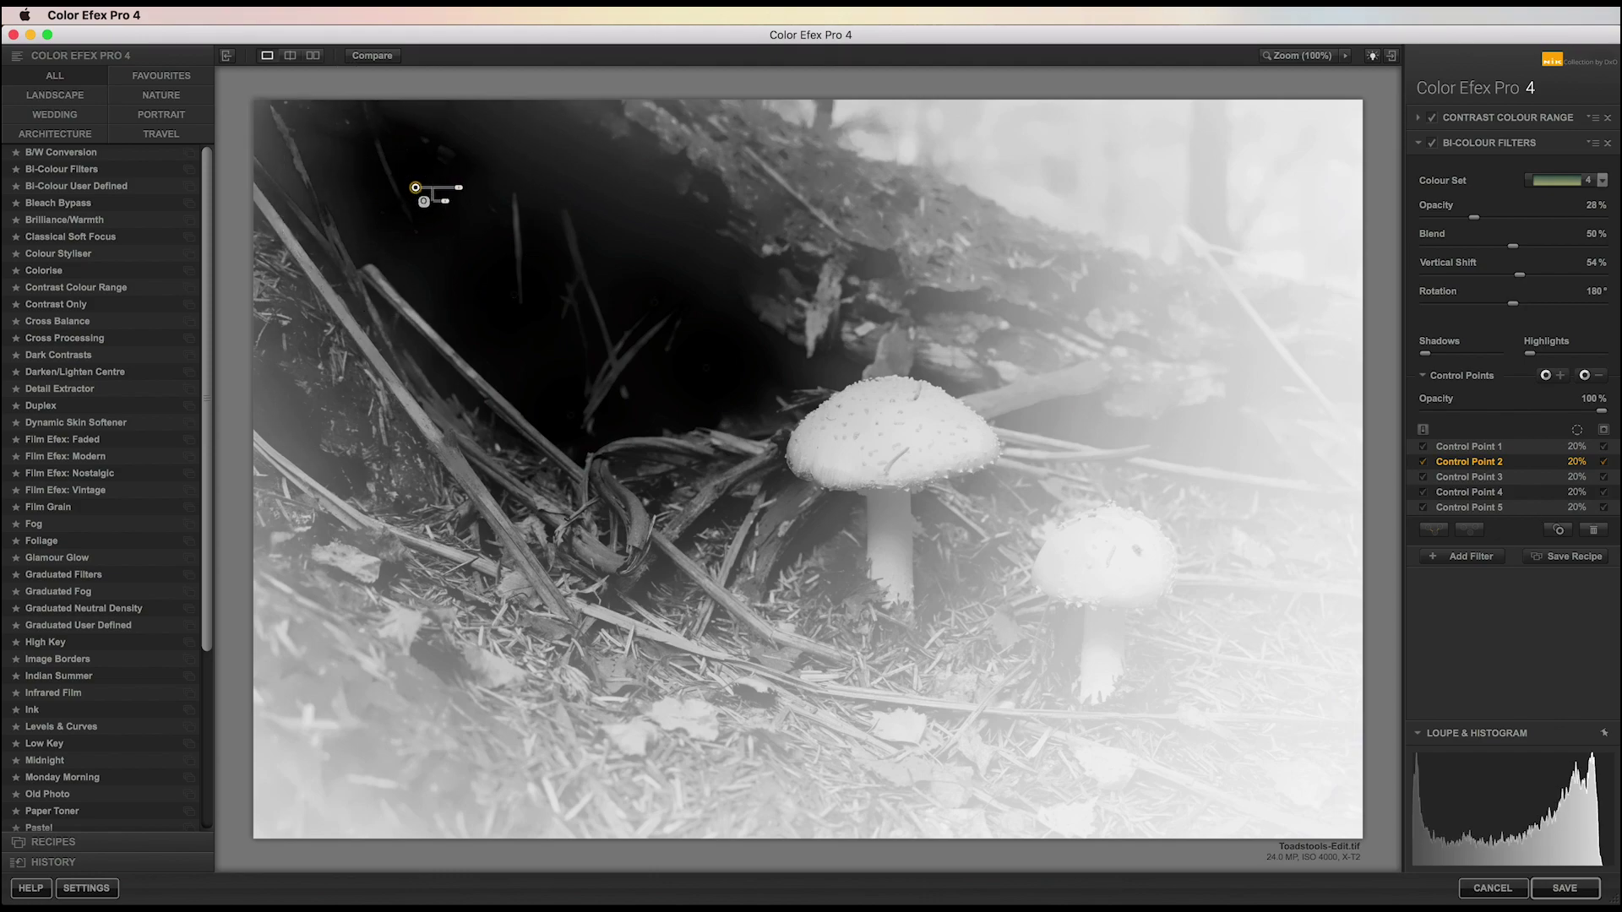
Hide the masks of Control Points 5 to 1 and switch Bi-Colour Filters off and on to compare its effect
{"action": "left_click", "coordinate": [1604, 507]}
{"action": "left_click", "coordinate": [1604, 491]}
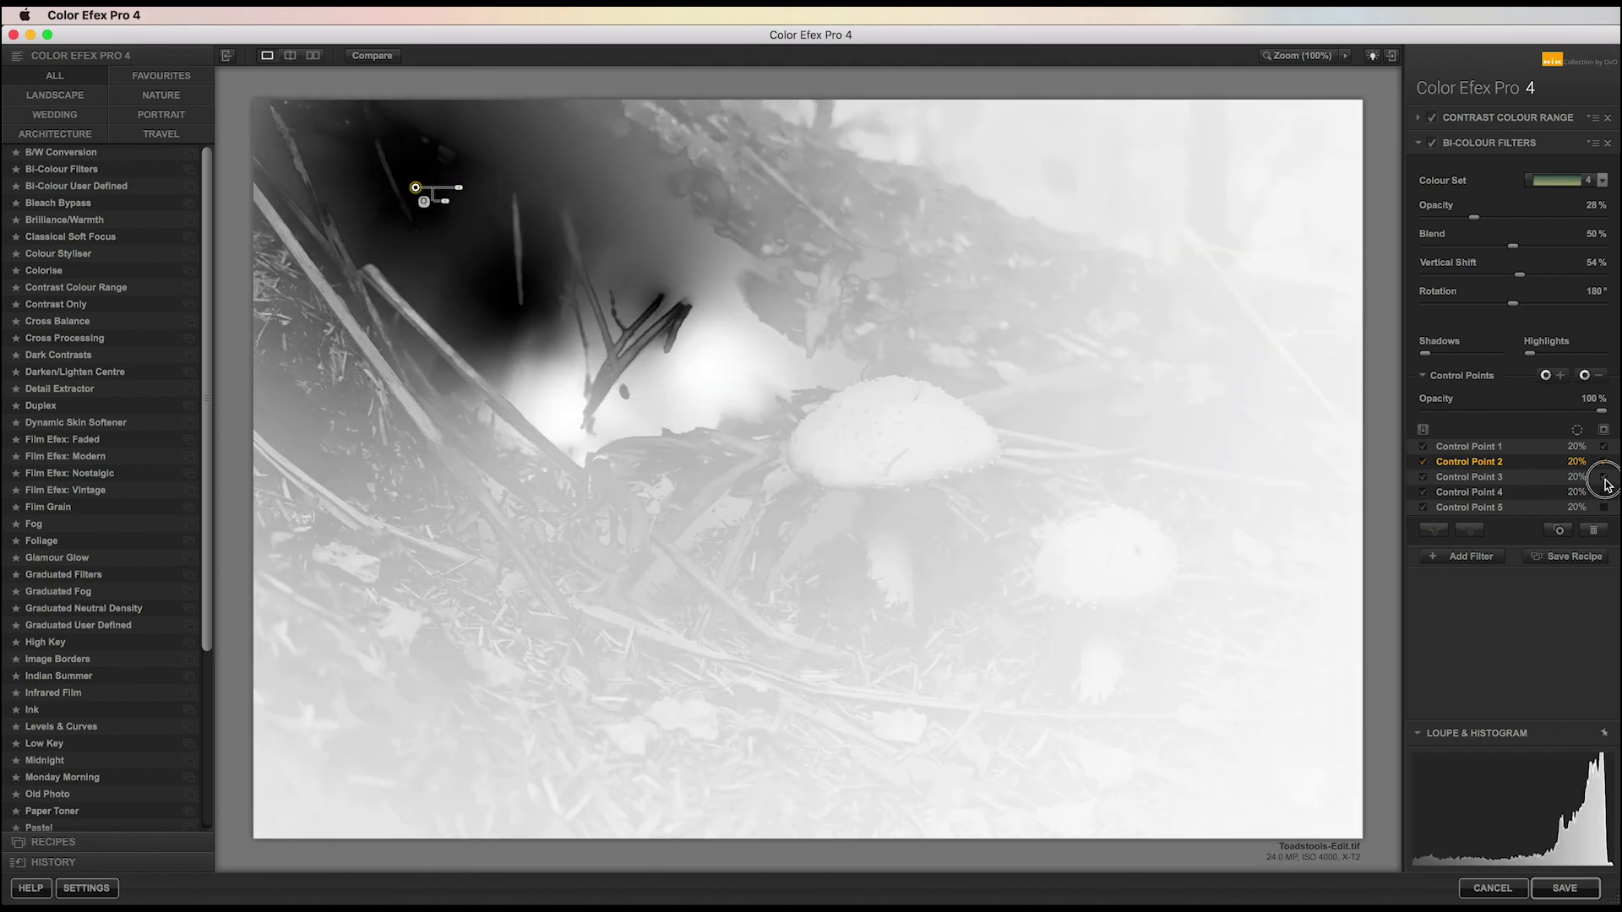
{"action": "left_click", "coordinate": [1605, 476]}
{"action": "left_click", "coordinate": [1605, 461]}
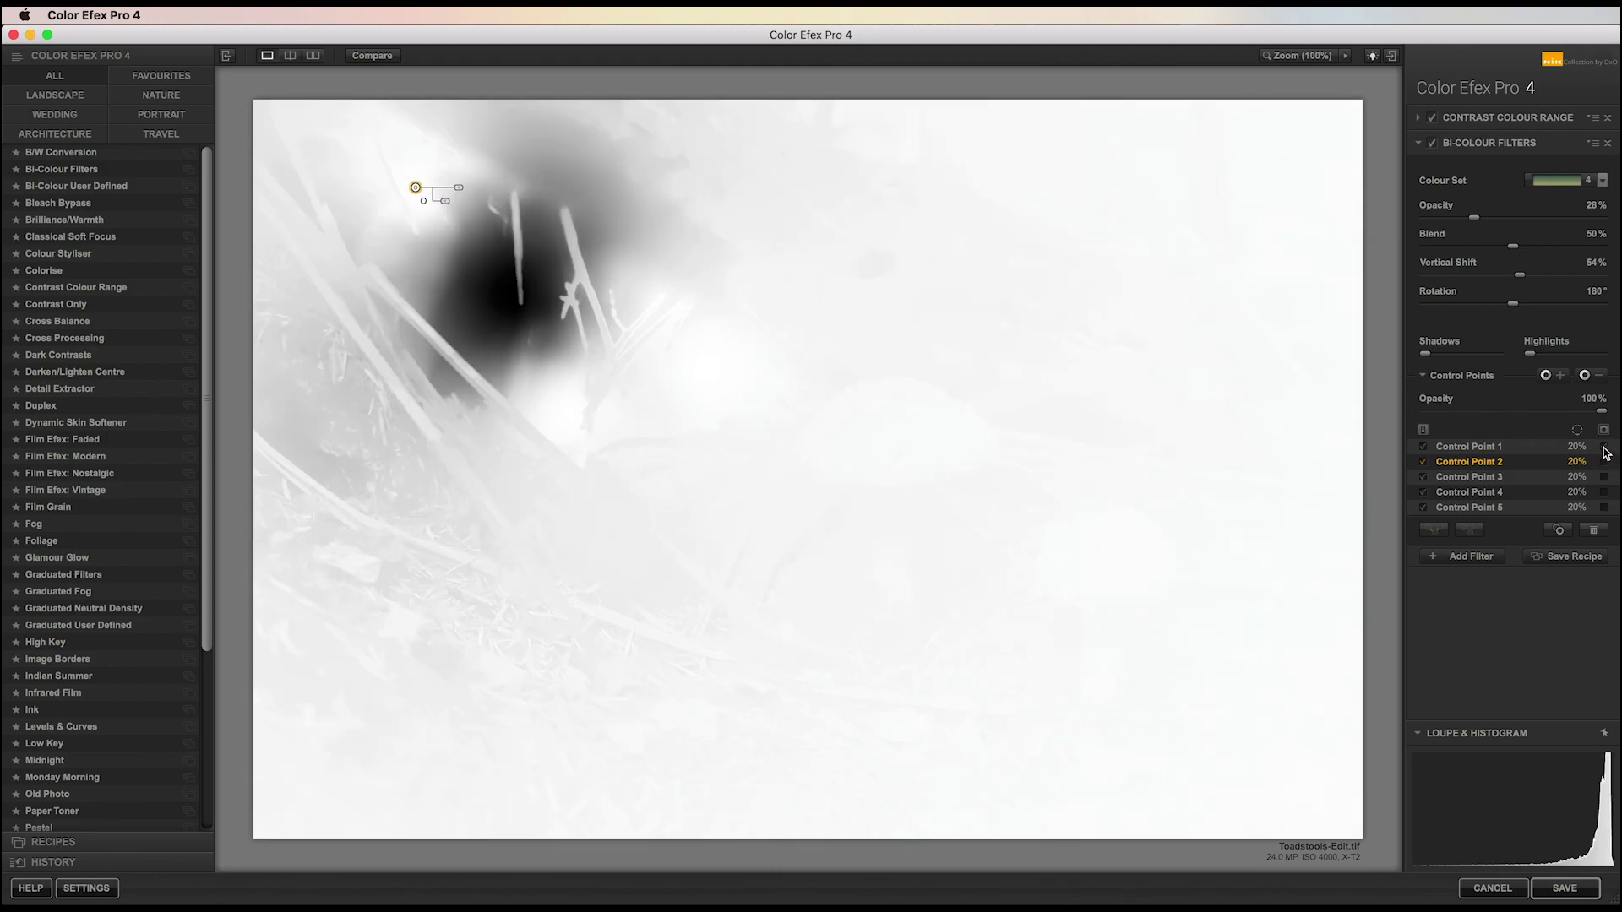
{"action": "left_click", "coordinate": [1603, 449]}
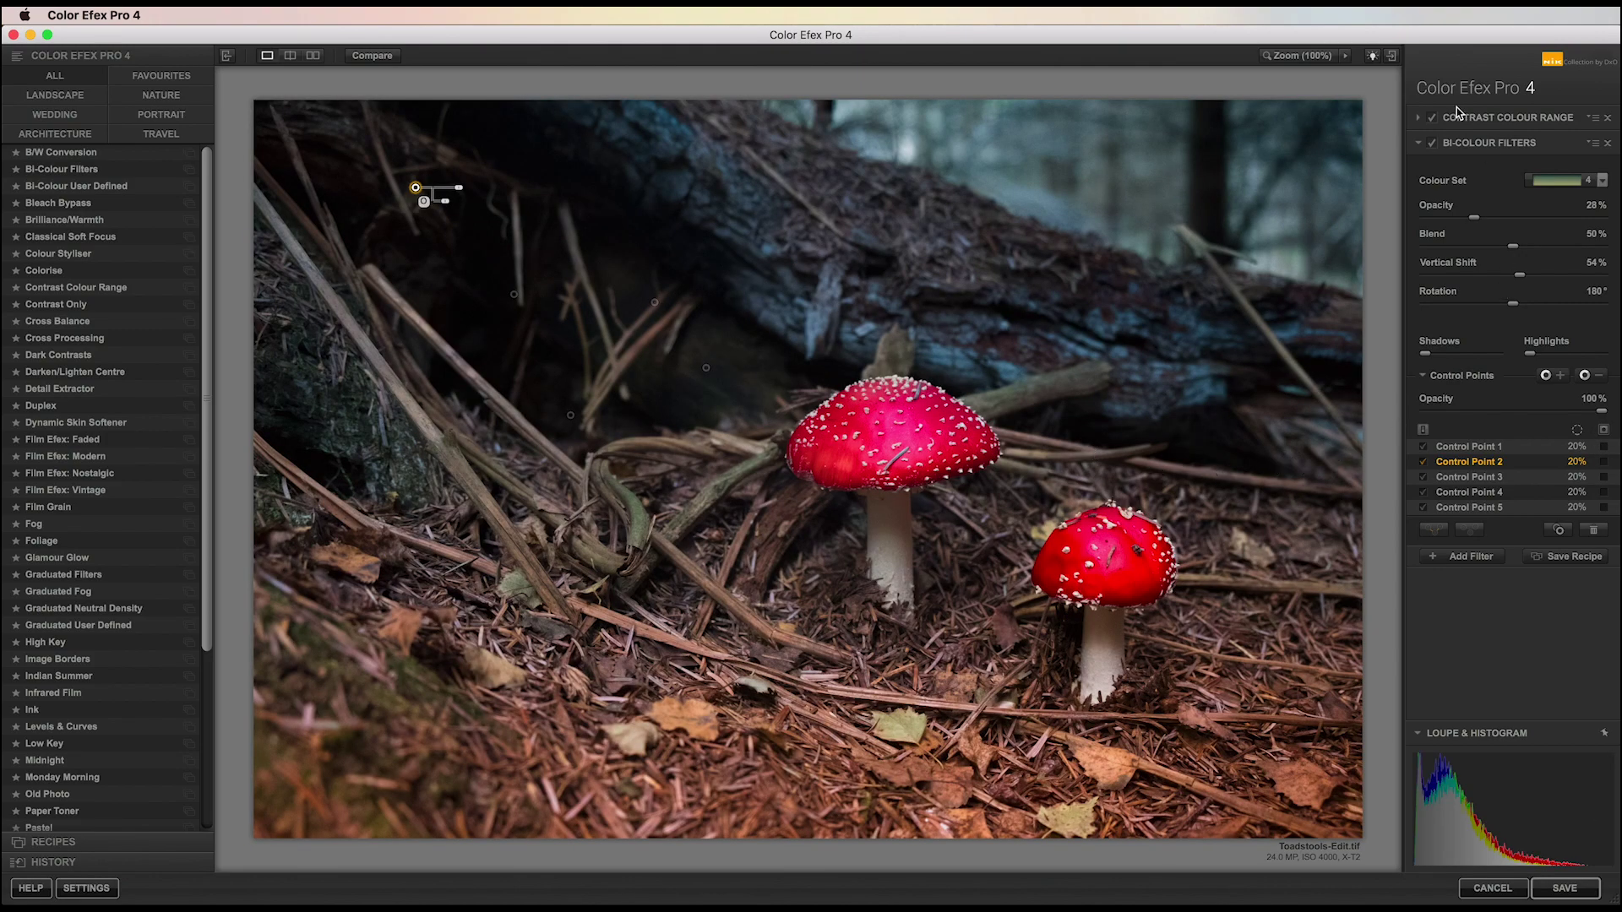
{"action": "left_click", "coordinate": [1432, 144]}
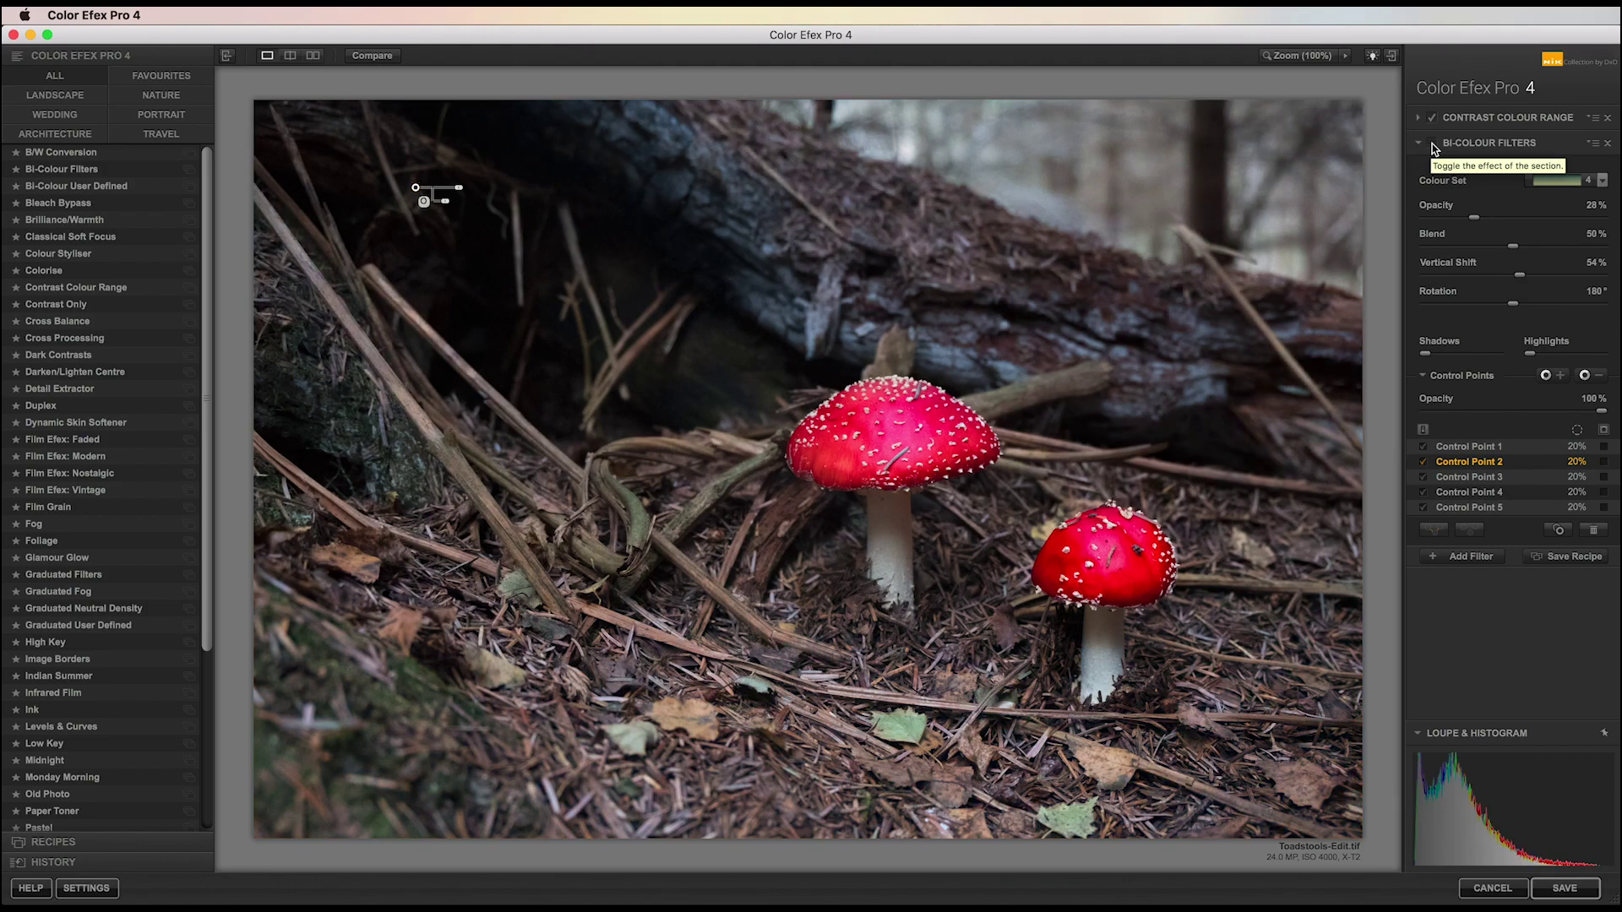
{"action": "left_click", "coordinate": [1432, 143]}
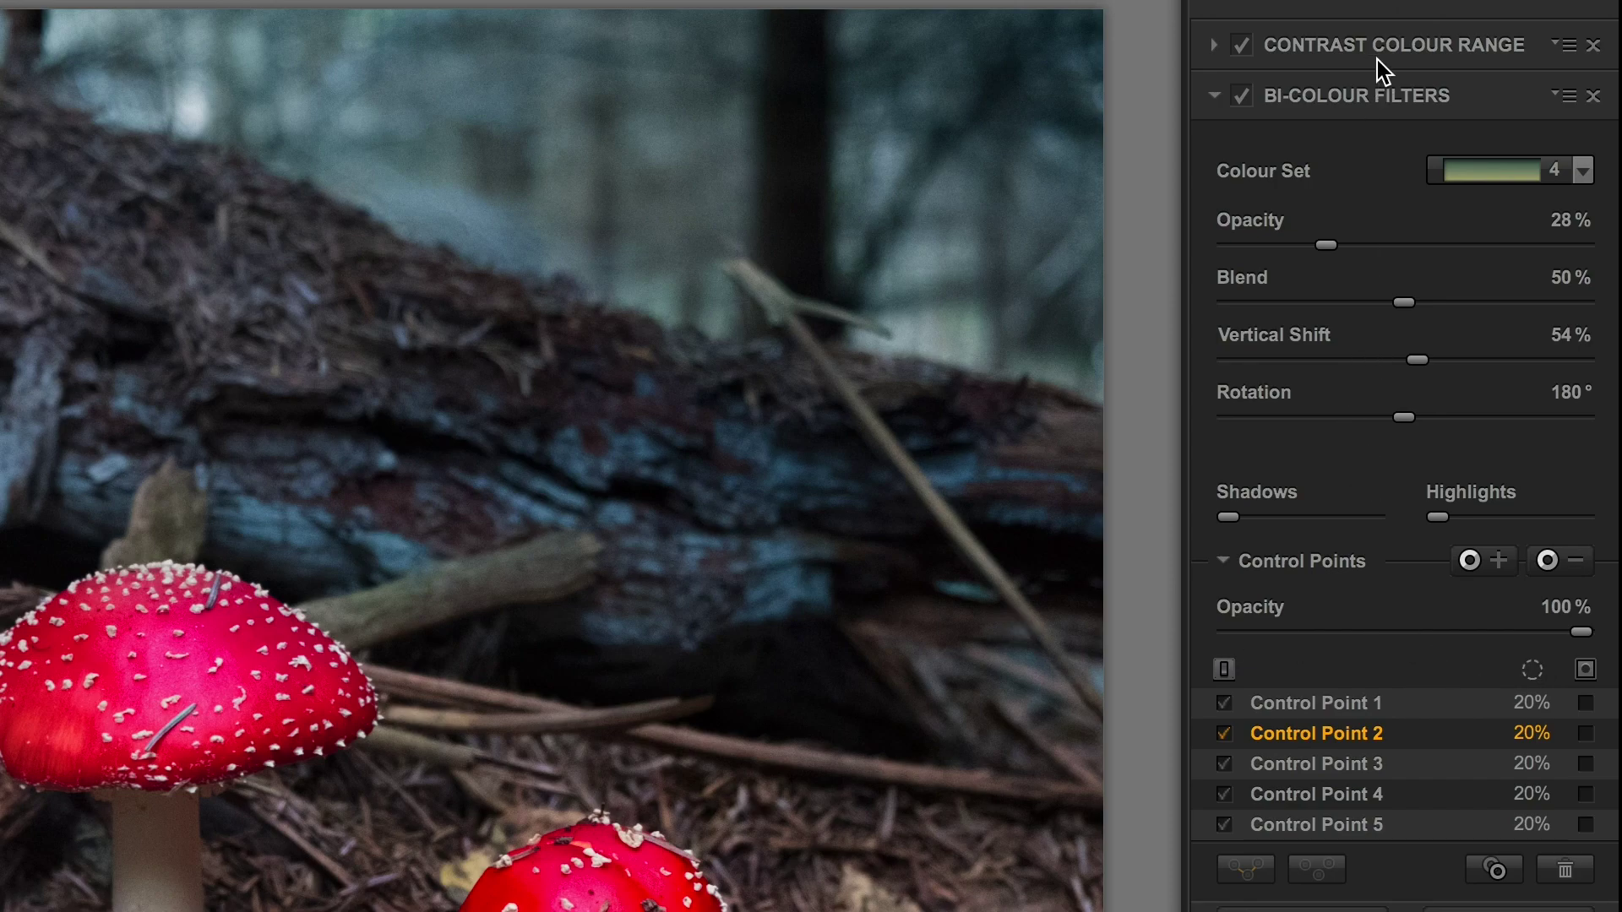
Copy all five control points from Bi-Colour Filters and paste them into Contrast Colour Range
{"action": "left_click", "coordinate": [1311, 707]}
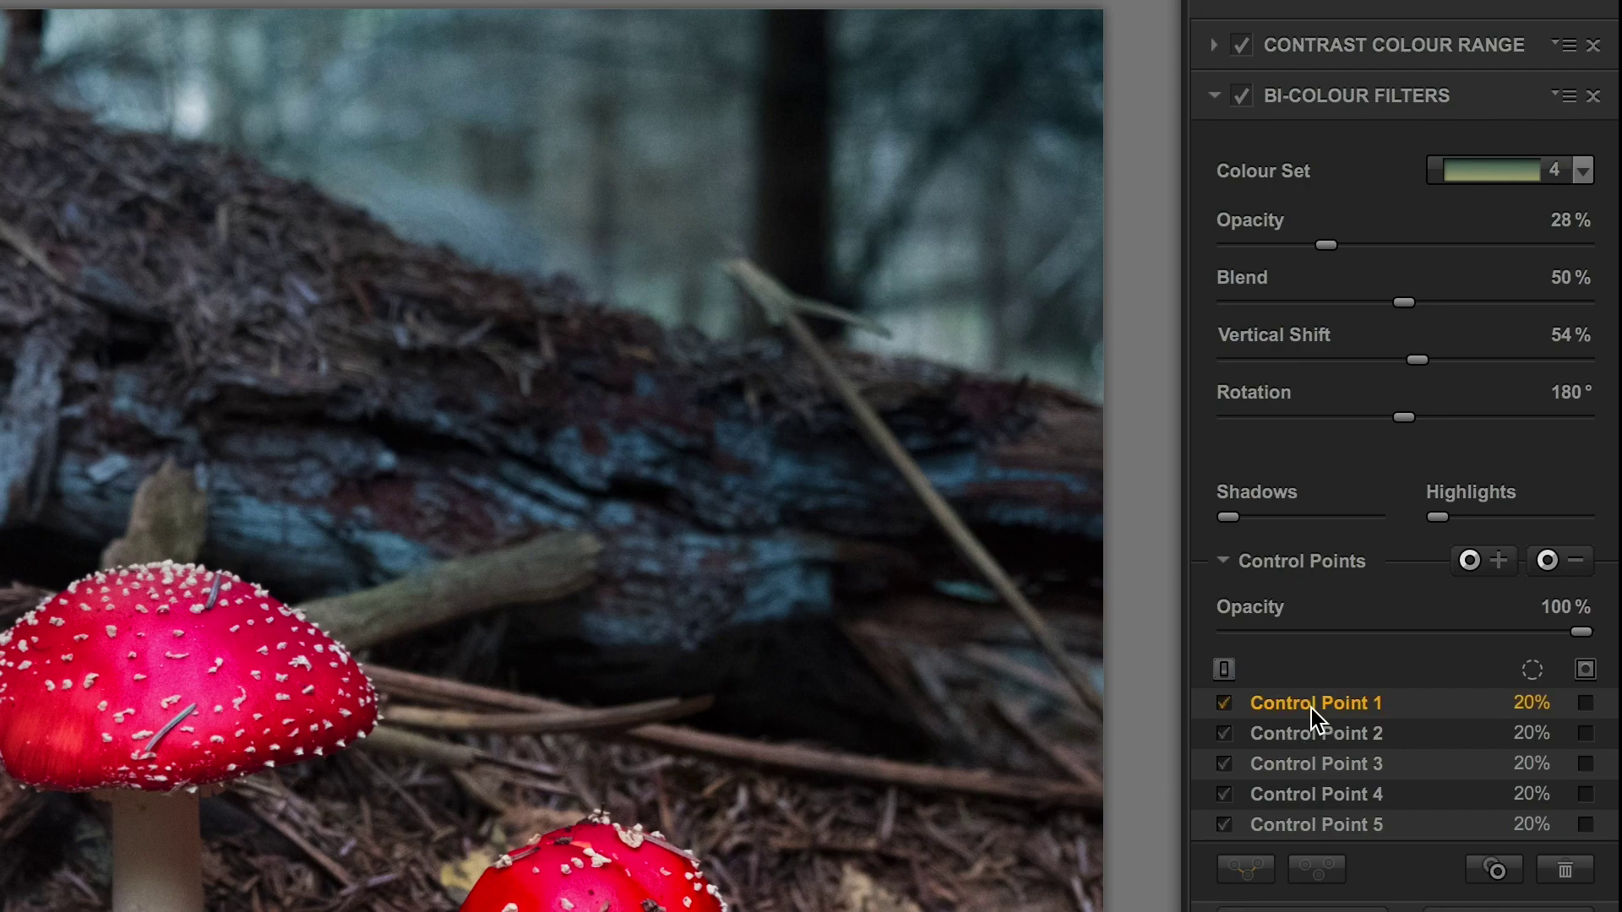
{"action": "left_click", "coordinate": [1310, 824], "text": "shift"}
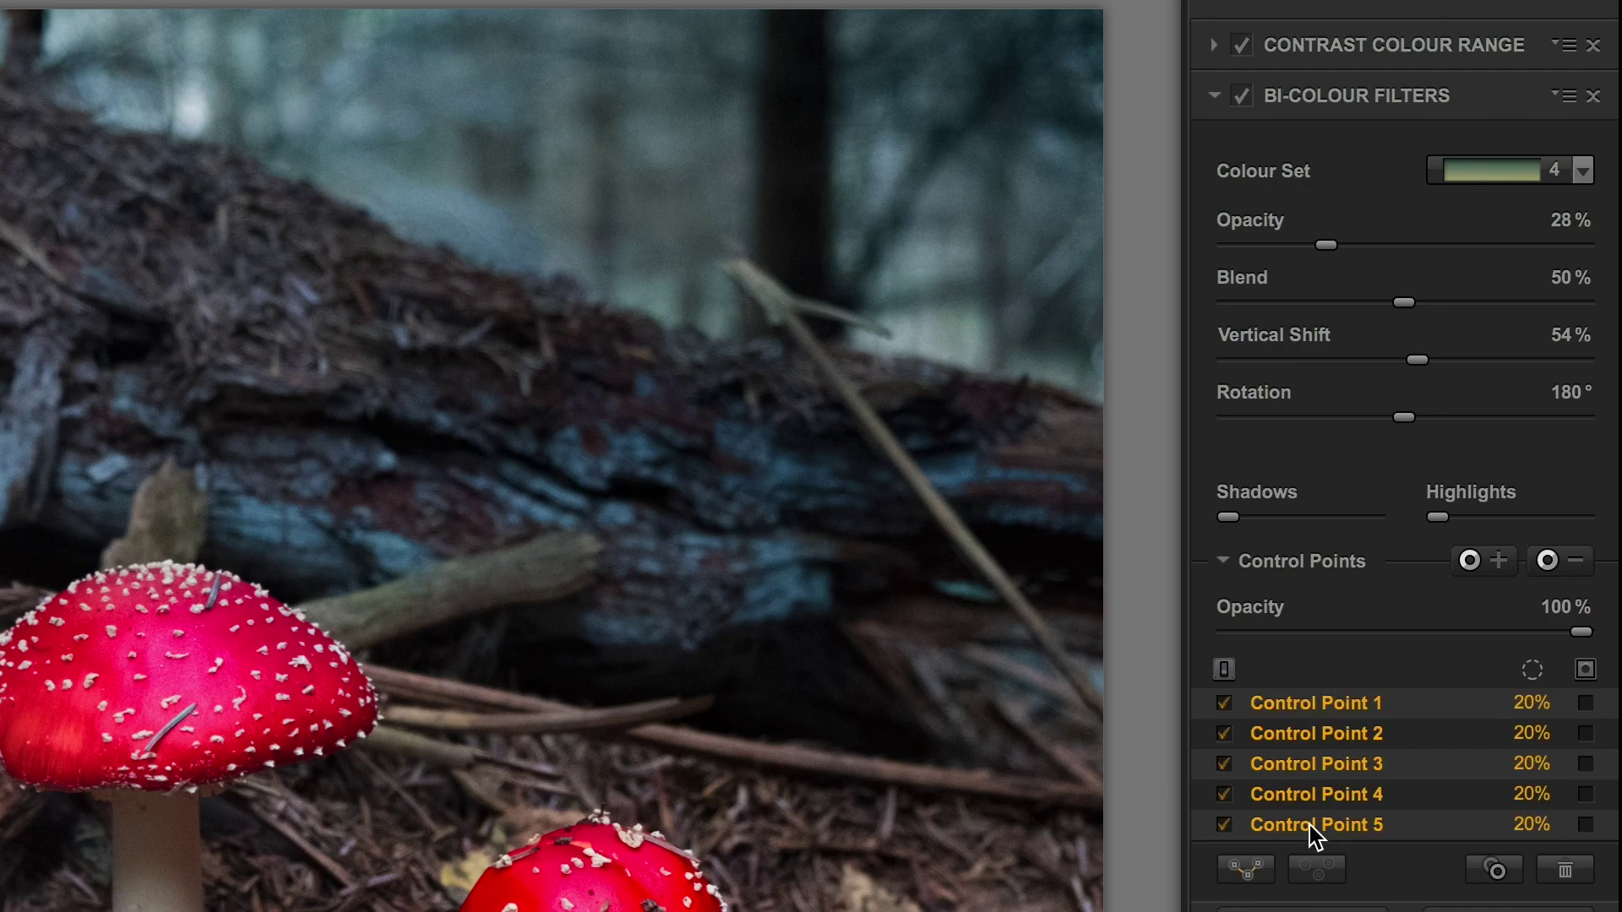
{"action": "left_click", "coordinate": [1567, 97]}
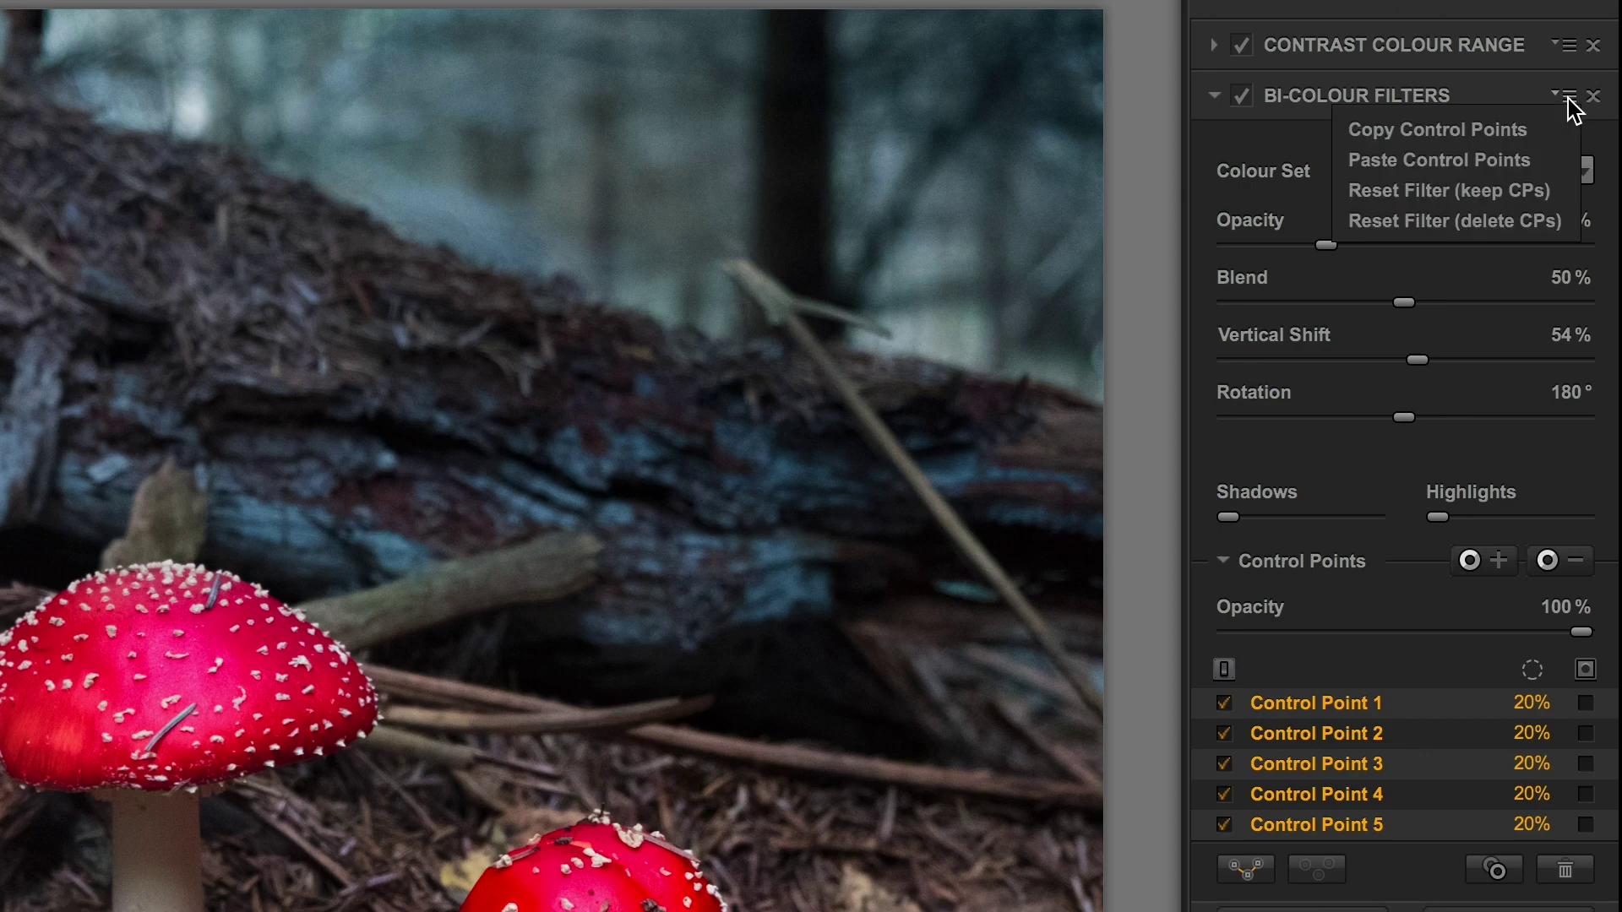
{"action": "left_click", "coordinate": [1511, 137]}
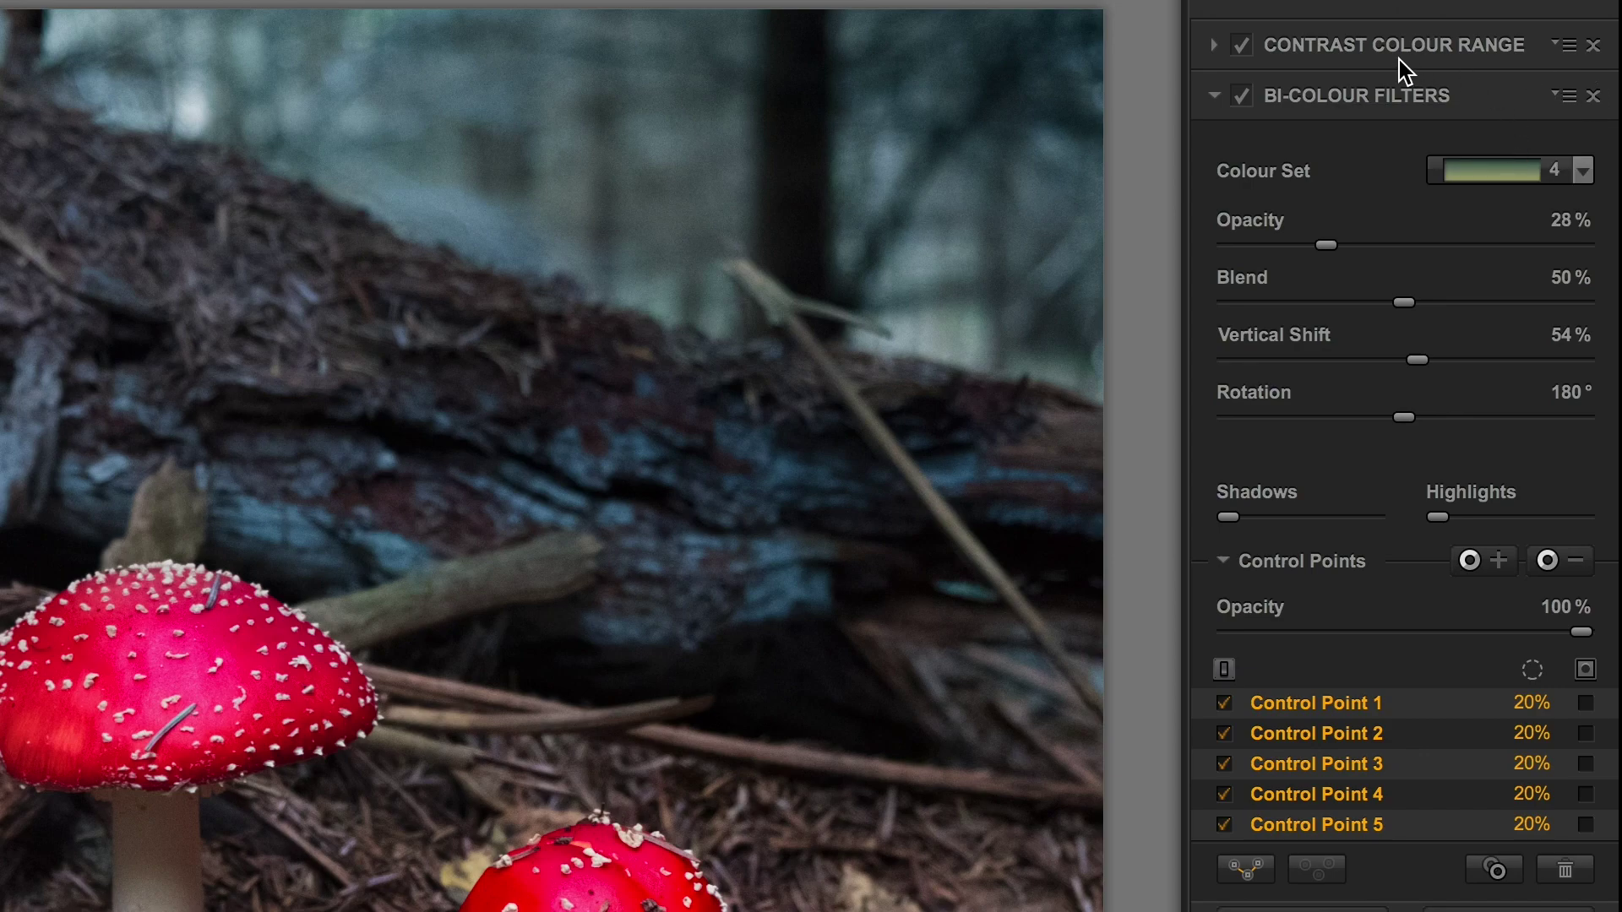
{"action": "left_click", "coordinate": [1216, 44]}
{"action": "left_click", "coordinate": [1571, 50]}
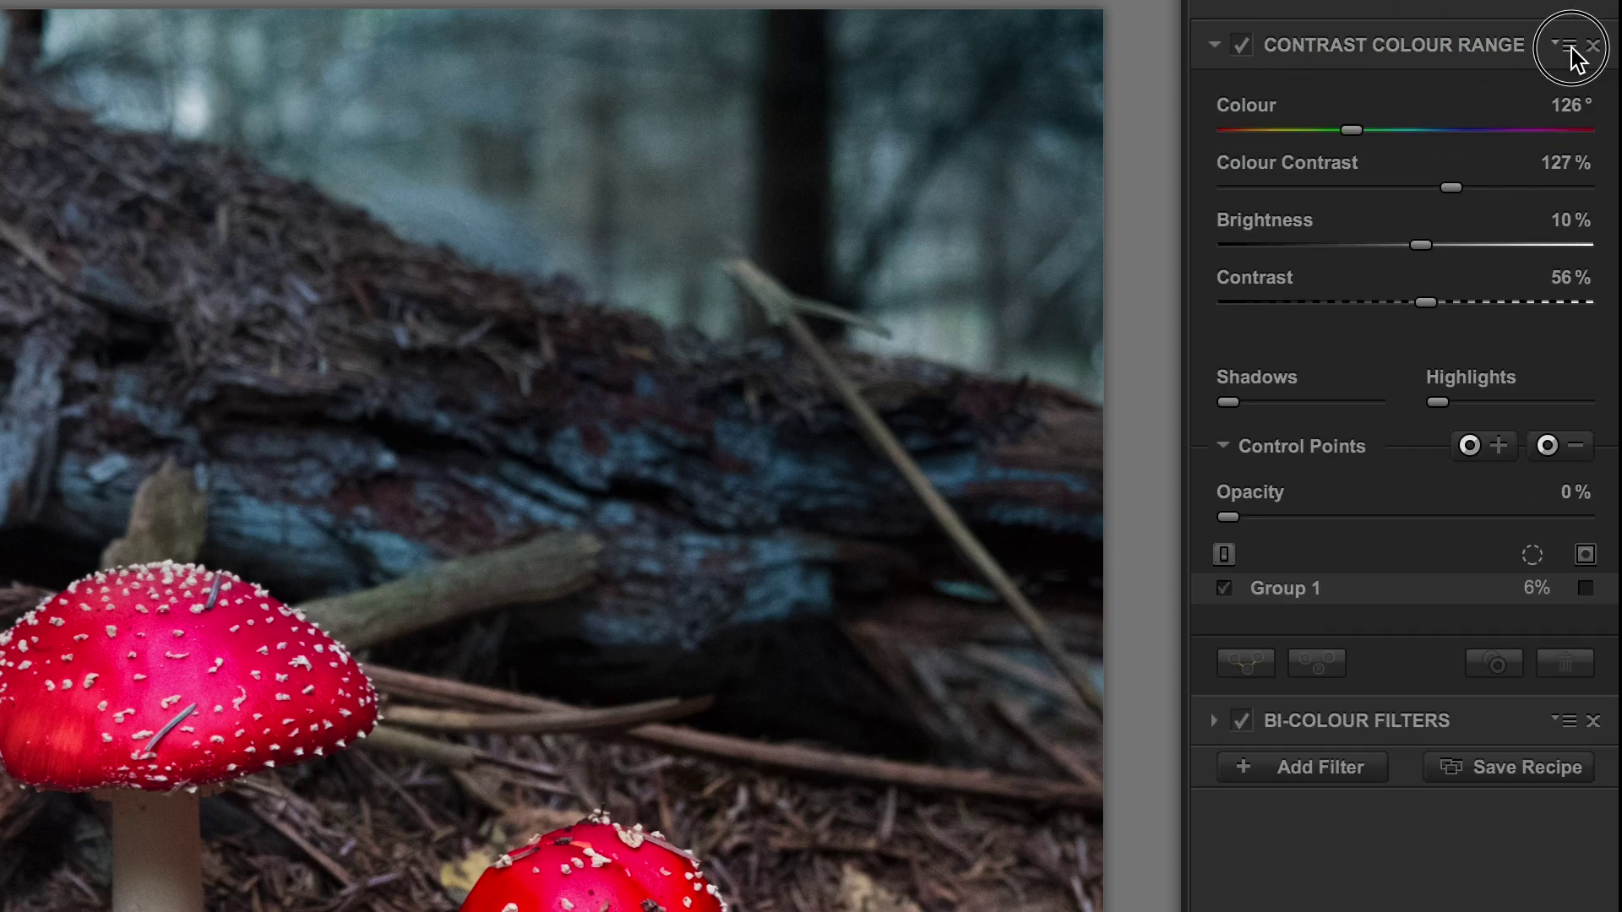
{"action": "left_click", "coordinate": [1495, 110]}
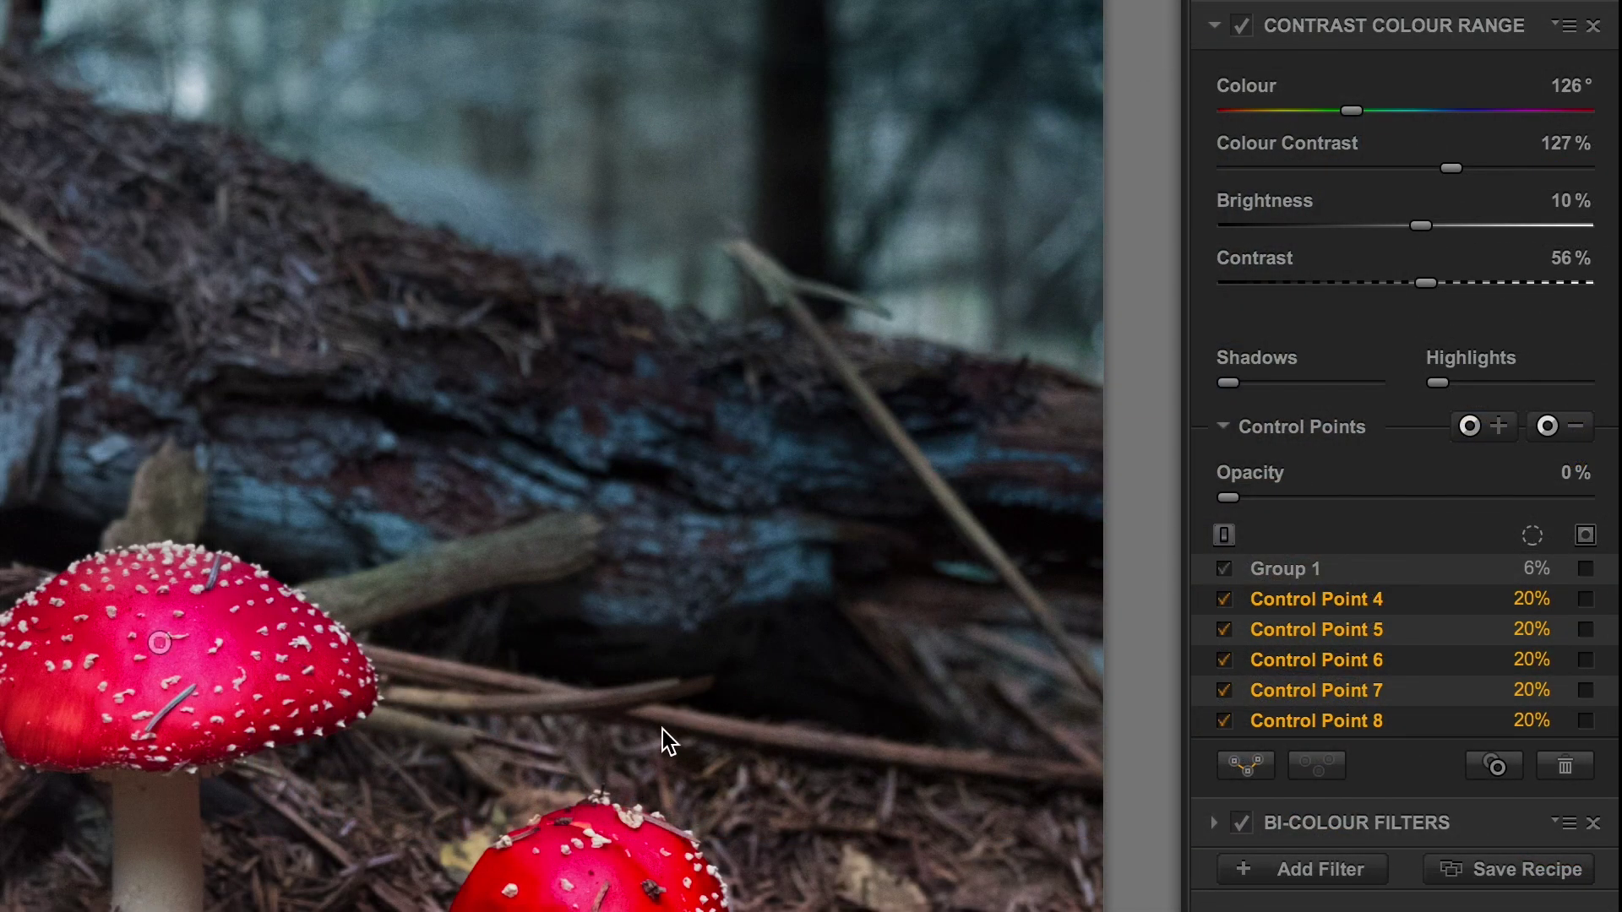
Compare the filtered toadstool photo with the original image
{"action": "left_click", "coordinate": [1224, 569]}
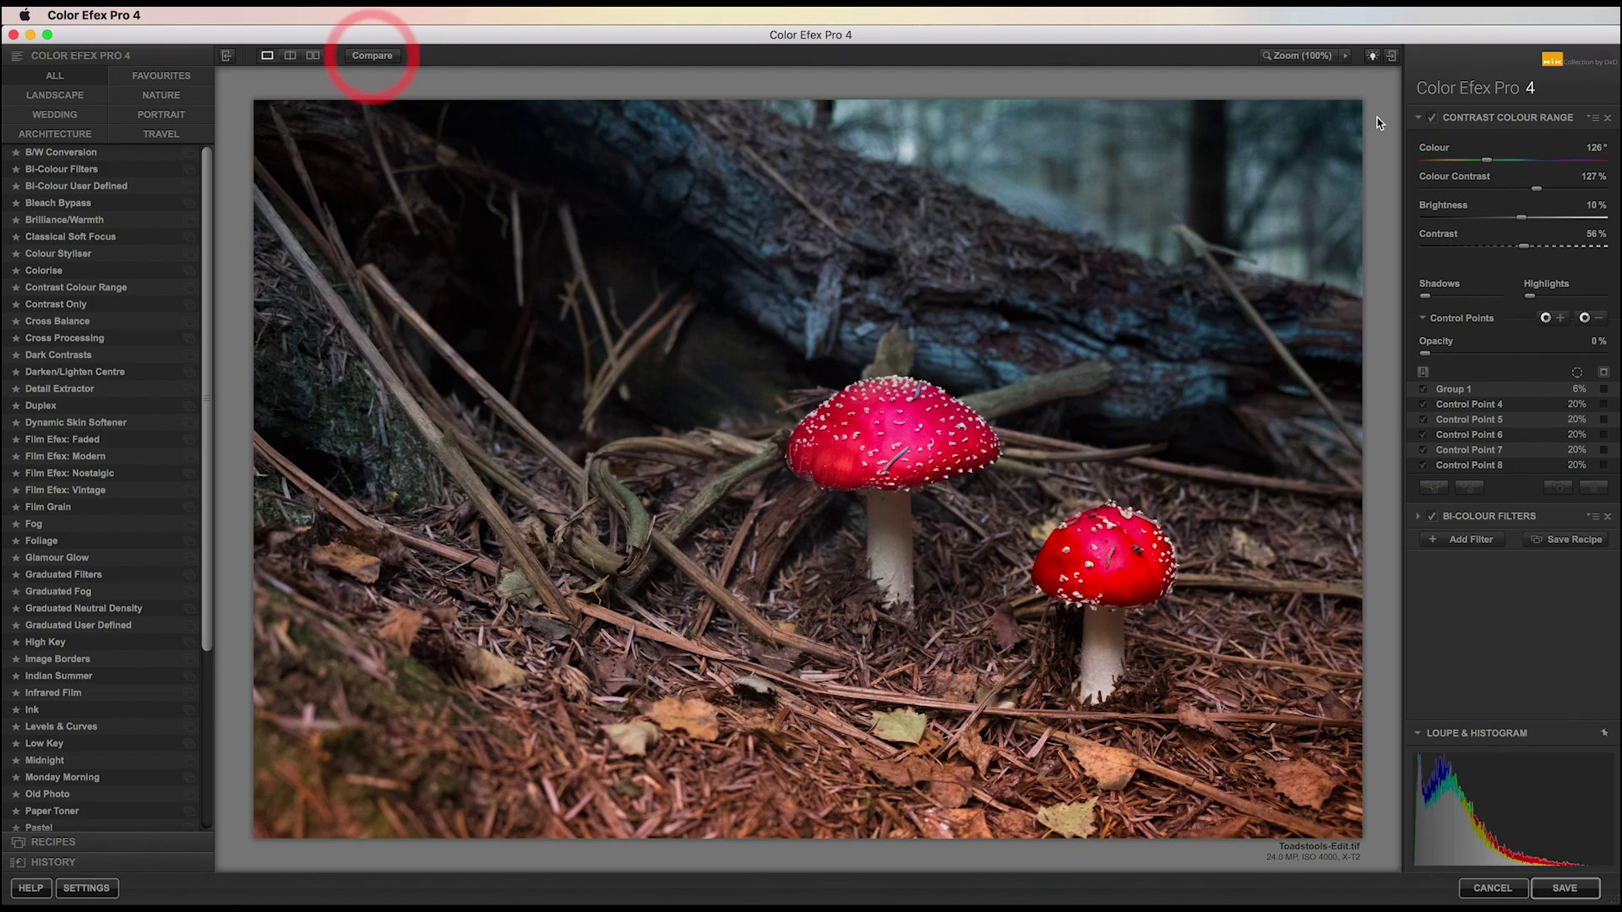
{"action": "left_click", "coordinate": [372, 56]}
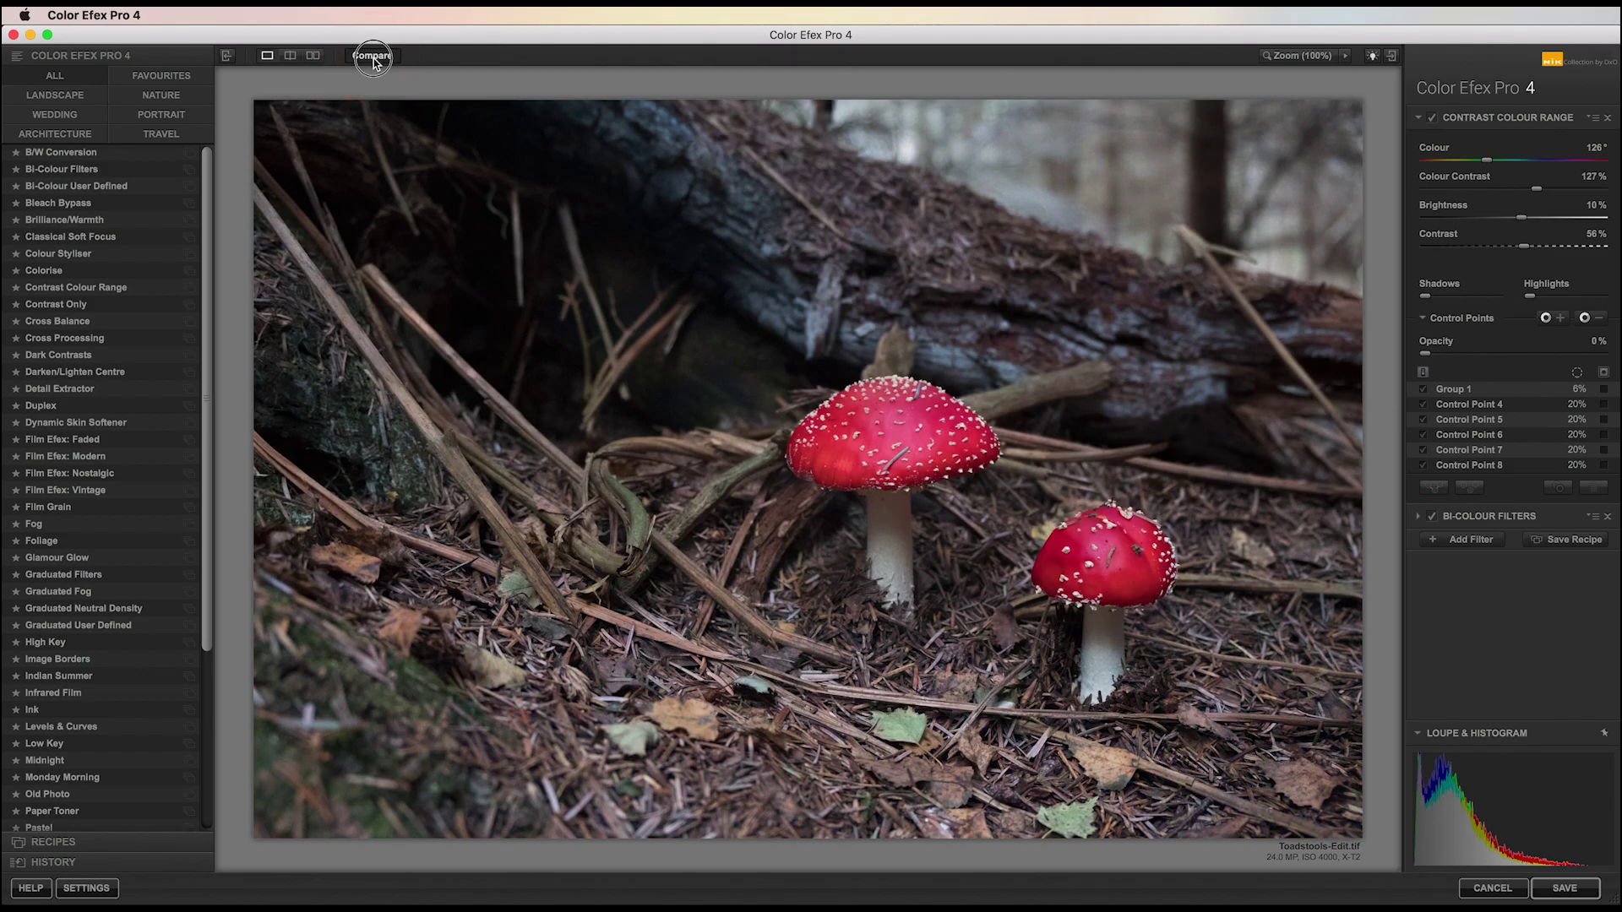